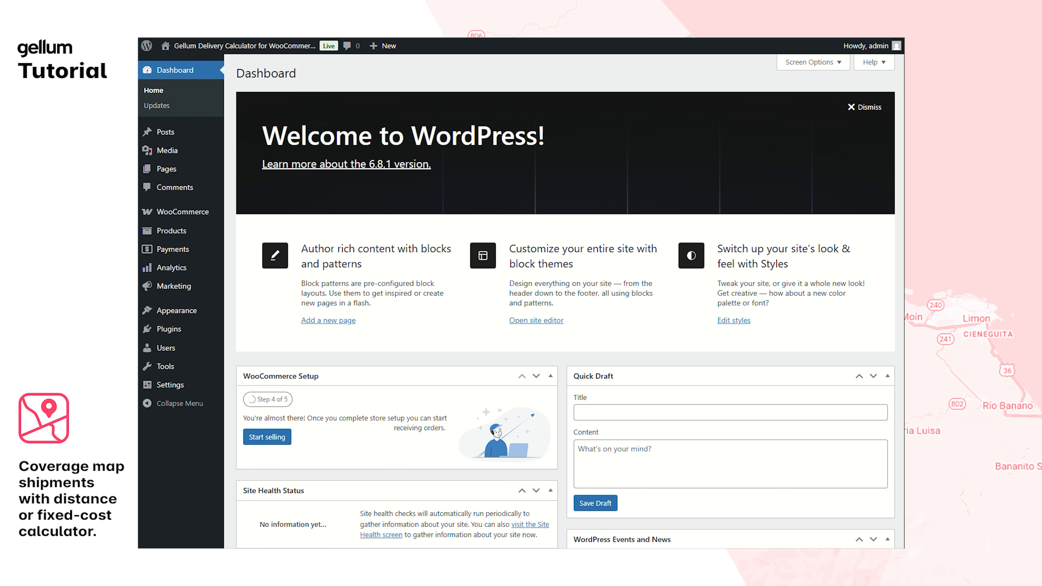
Step: Find the Gellum Delivery Calculator for WooCommerce plugin in the plugin directory, then install and activate it
{"action": "mouse_move", "coordinate": [187, 331]}
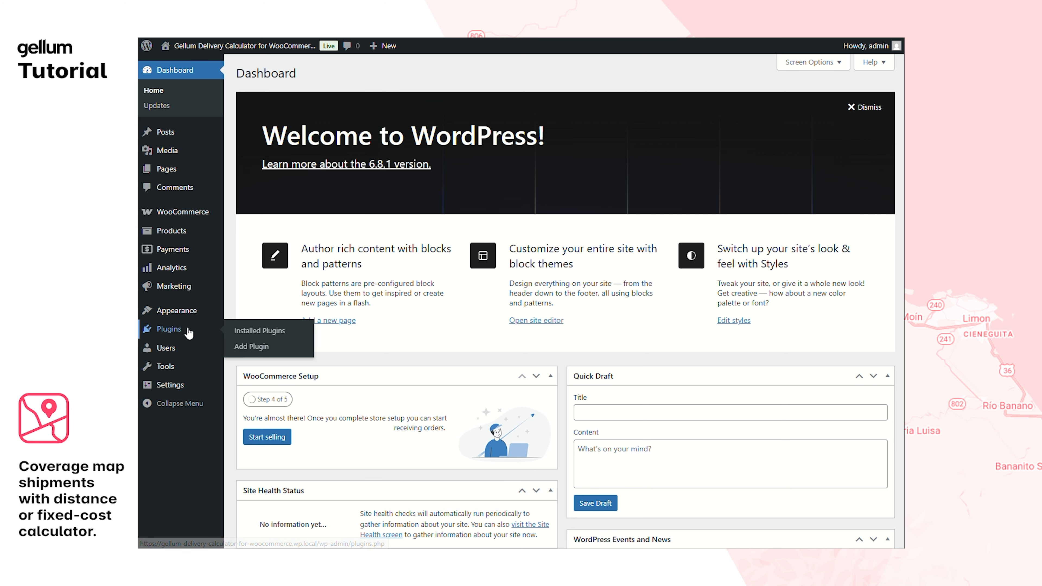
{"action": "left_click", "coordinate": [258, 348]}
{"action": "left_click", "coordinate": [698, 106]}
{"action": "type", "text": "Gellum De"}
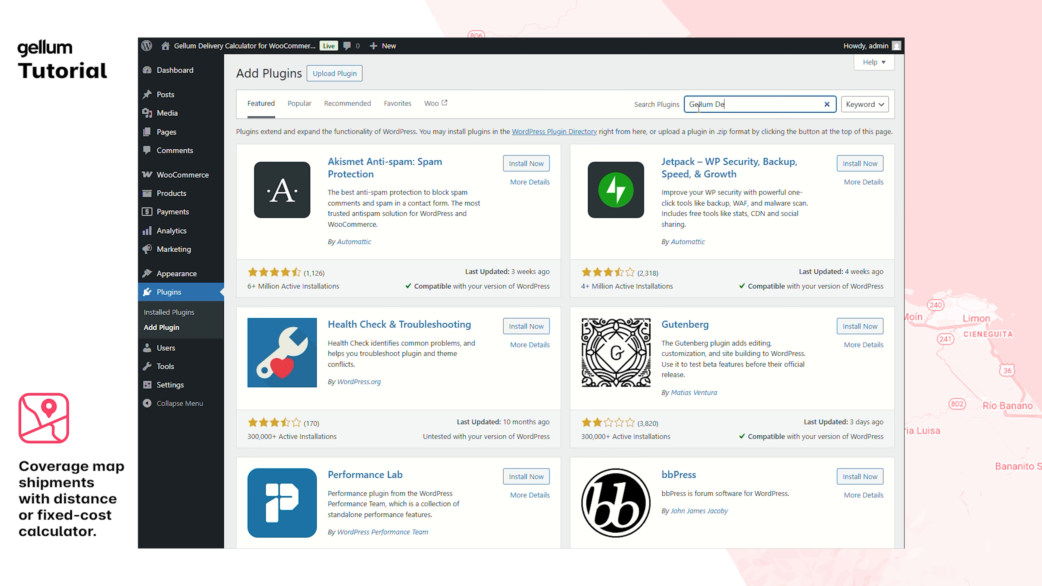
{"action": "type", "text": "livery Calculator"}
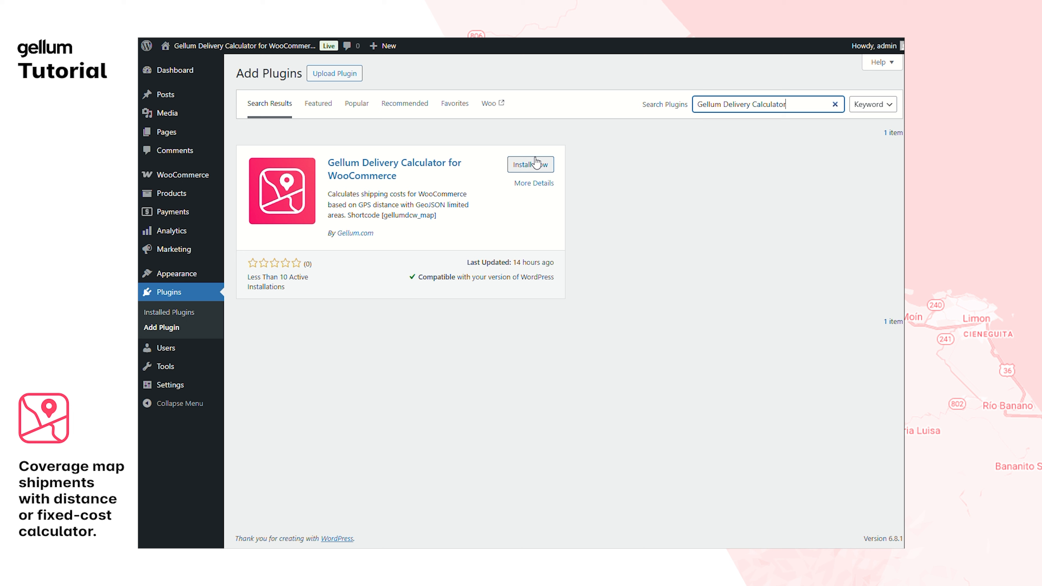
{"action": "left_click", "coordinate": [529, 164]}
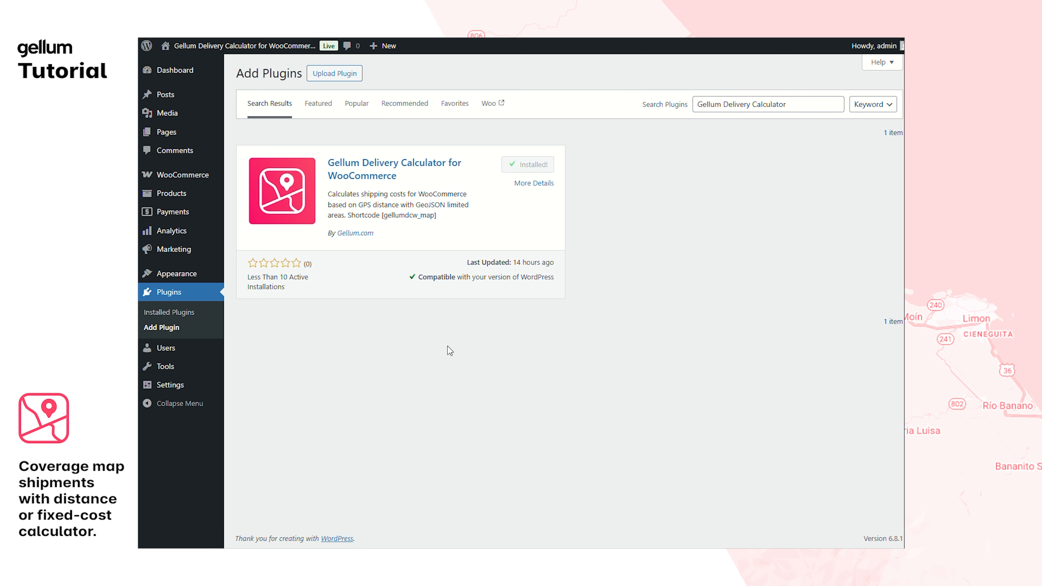
{"action": "left_click", "coordinate": [528, 164]}
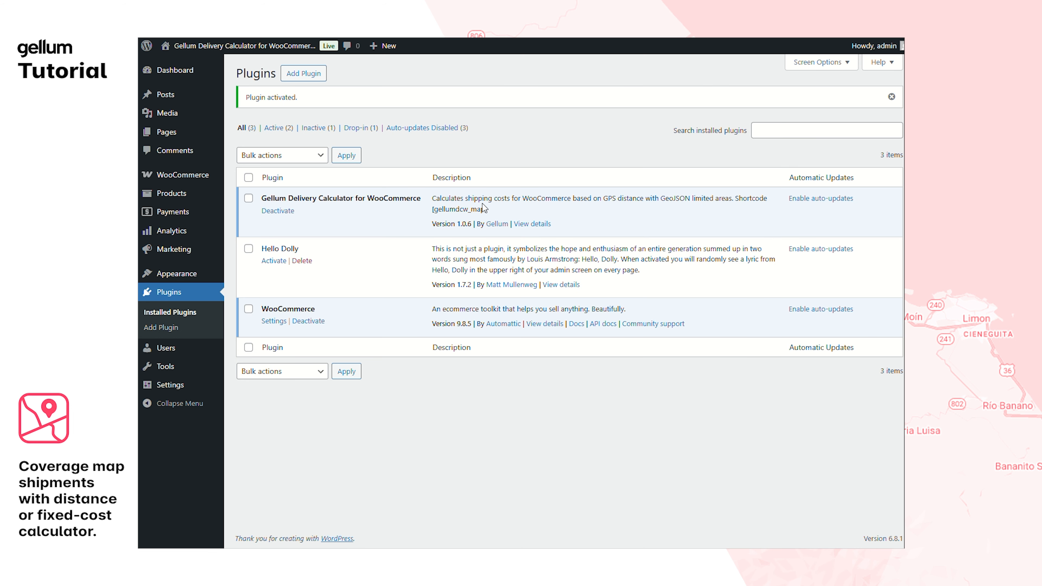
Step: Copy the [gellumdcw_map] shortcode from the Gellum Delivery Calculator plugin's description
{"action": "left_click_drag", "start_coordinate": [492, 208], "coordinate": [433, 212]}
{"action": "right_click", "coordinate": [449, 208]}
{"action": "left_click", "coordinate": [471, 221]}
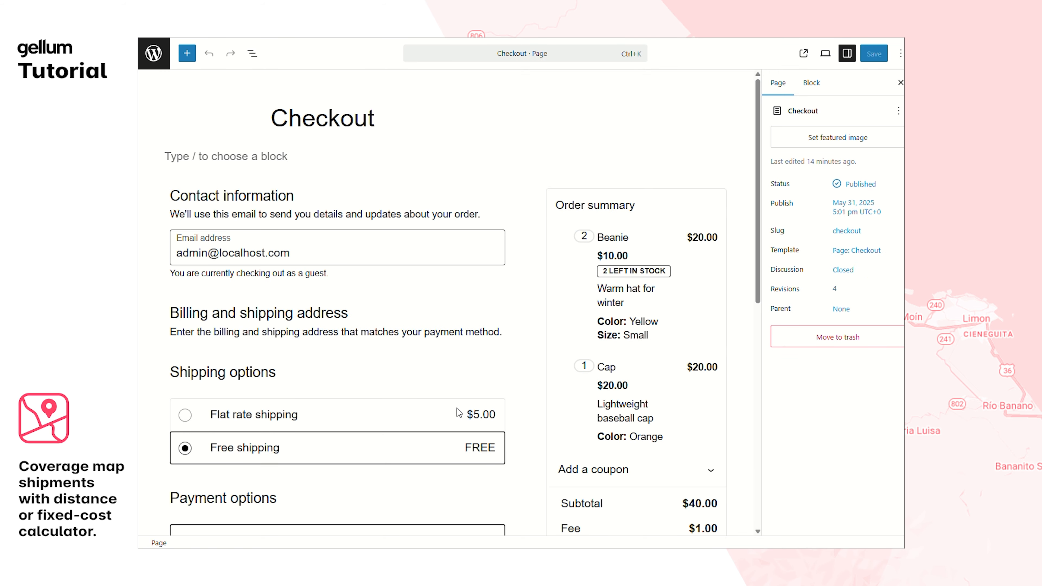
Step: Delete the existing Checkout block from the Checkout page
{"action": "left_click", "coordinate": [348, 168]}
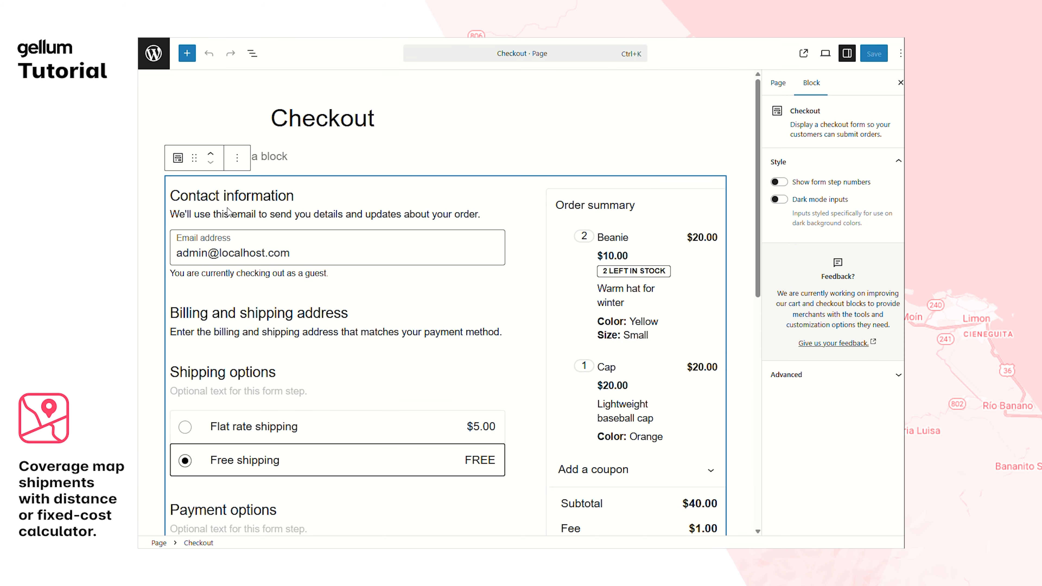
{"action": "left_click", "coordinate": [243, 160]}
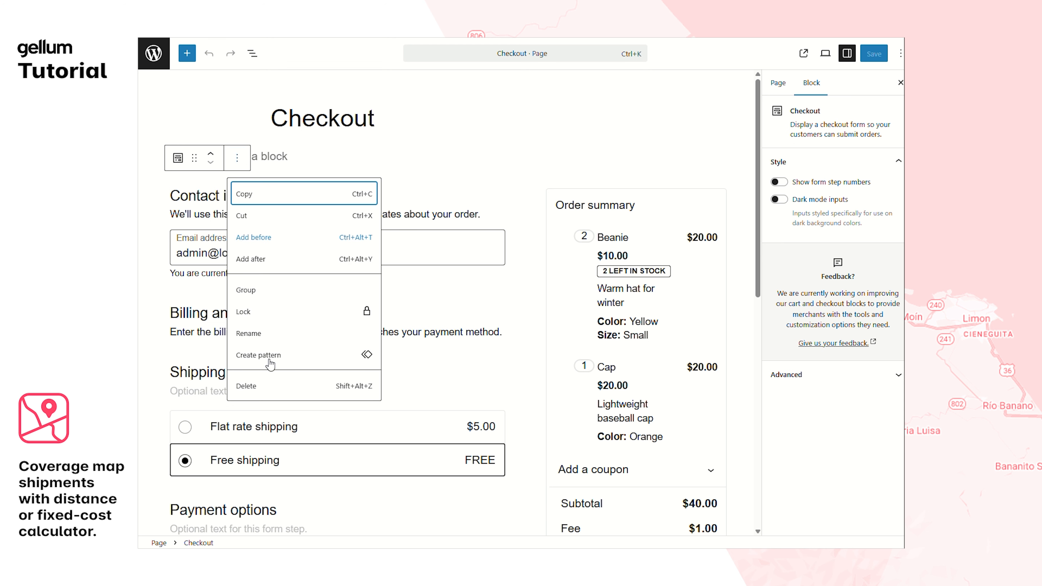
{"action": "left_click", "coordinate": [246, 385]}
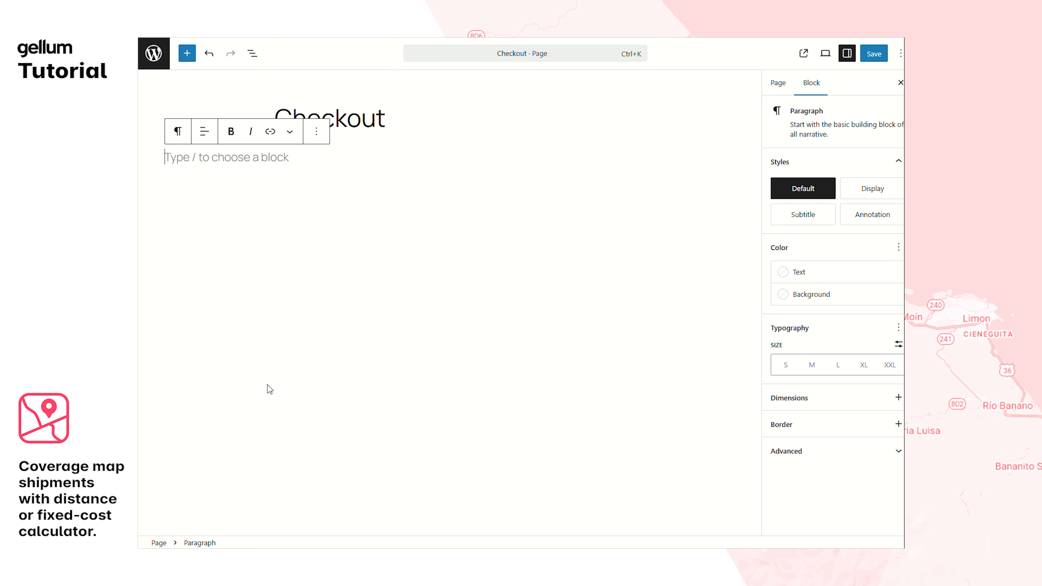
Step: Search the block library for "checkout" and insert the Classic Checkout block on the page
{"action": "left_click", "coordinate": [187, 53]}
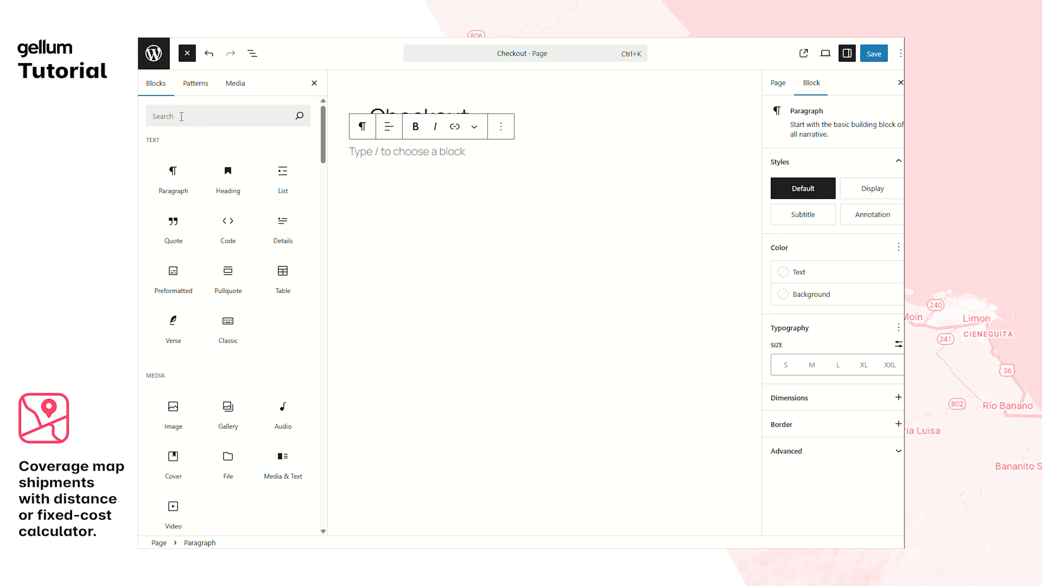
{"action": "left_click", "coordinate": [181, 116]}
{"action": "type", "text": "checkout"}
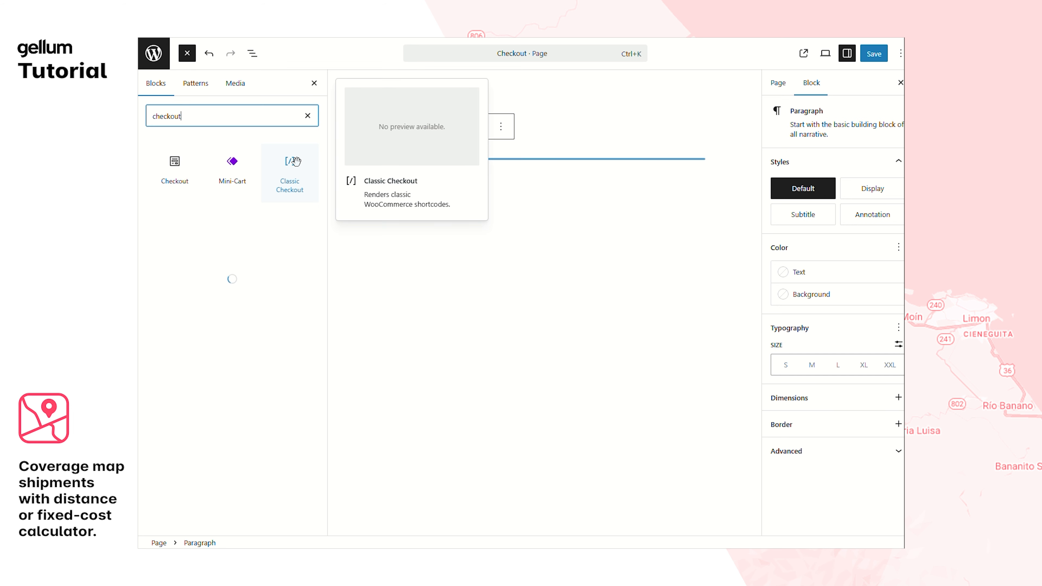
{"action": "left_click", "coordinate": [290, 164]}
{"action": "left_click", "coordinate": [555, 115]}
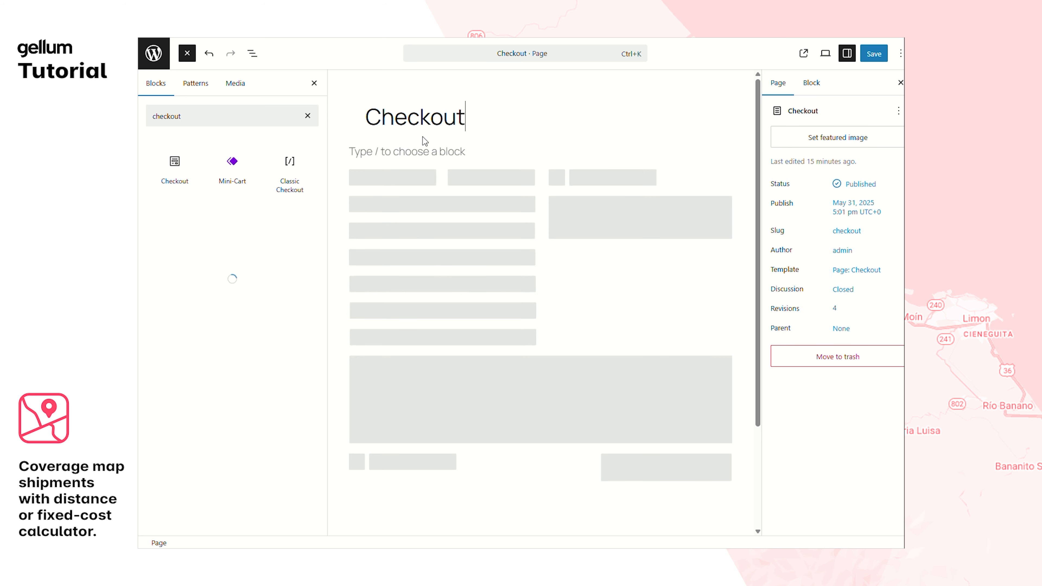
Step: Paste the [gellumdcw_map] shortcode into the empty paragraph above the checkout block, then save the page and leave the editor
{"action": "left_click", "coordinate": [397, 148]}
{"action": "key", "text": "ctrl+v"}
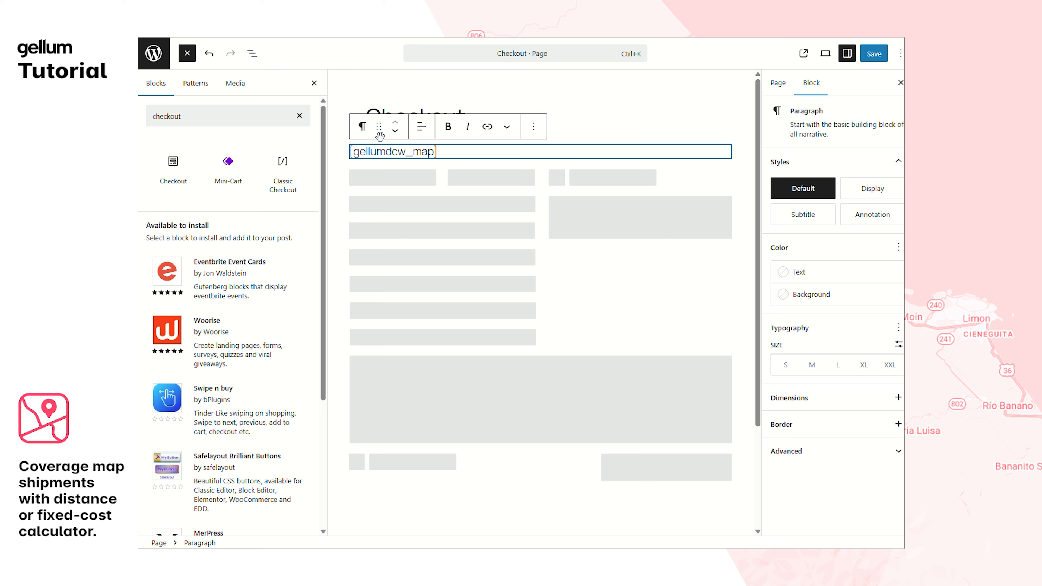
{"action": "left_click", "coordinate": [613, 112]}
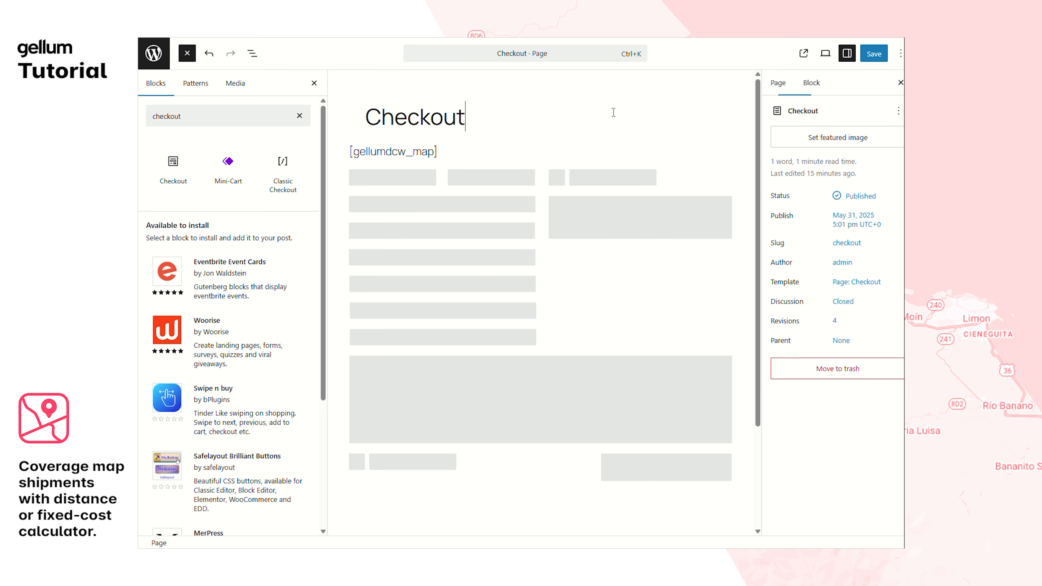
{"action": "left_click", "coordinate": [874, 53]}
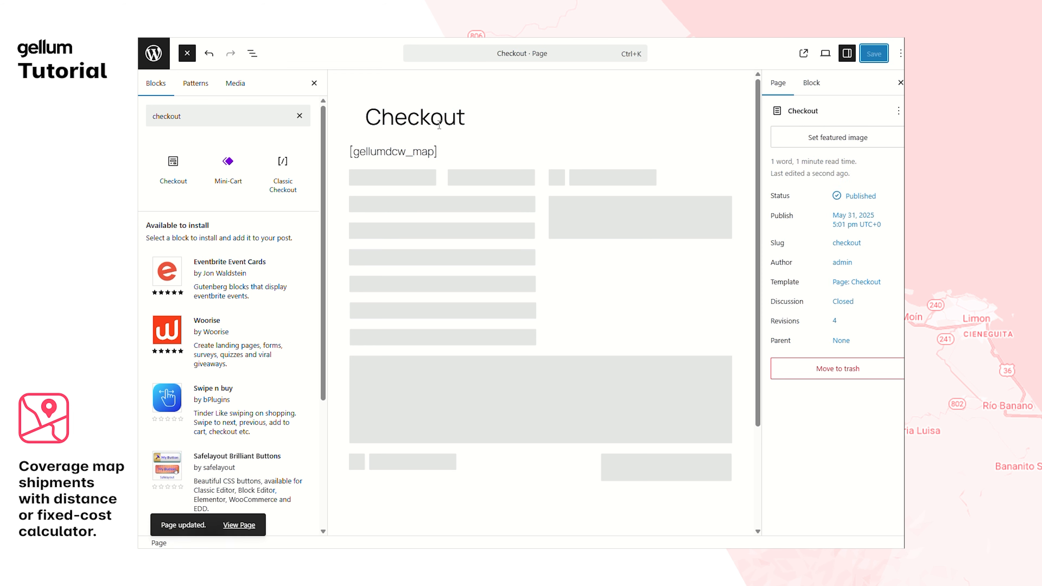
{"action": "left_click", "coordinate": [150, 51]}
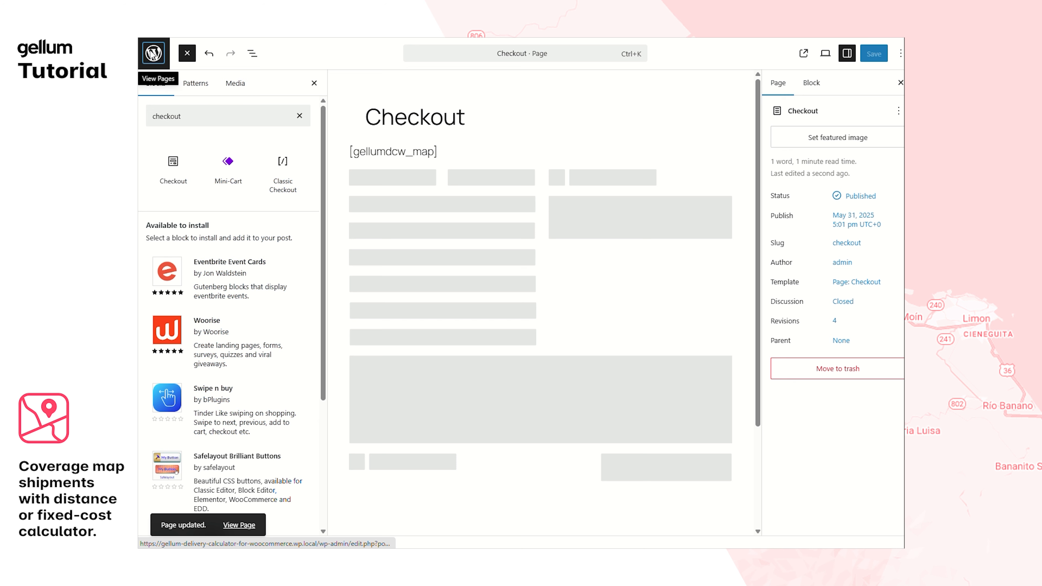
{"action": "left_click", "coordinate": [152, 53]}
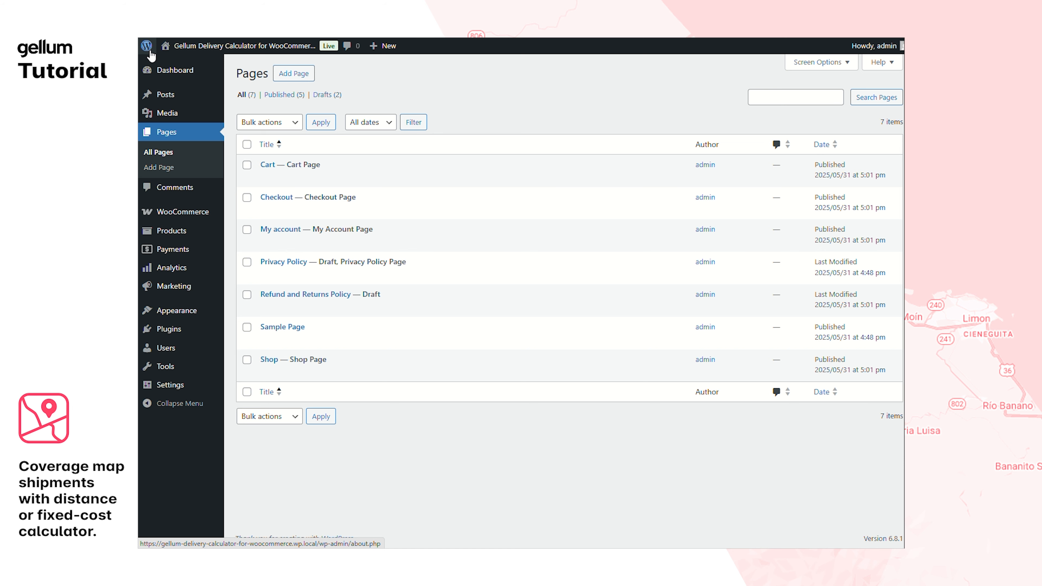
Step: Delete the Flat rate shipping method from the Costa Rica zone in the WooCommerce shipping settings
{"action": "mouse_move", "coordinate": [196, 215]}
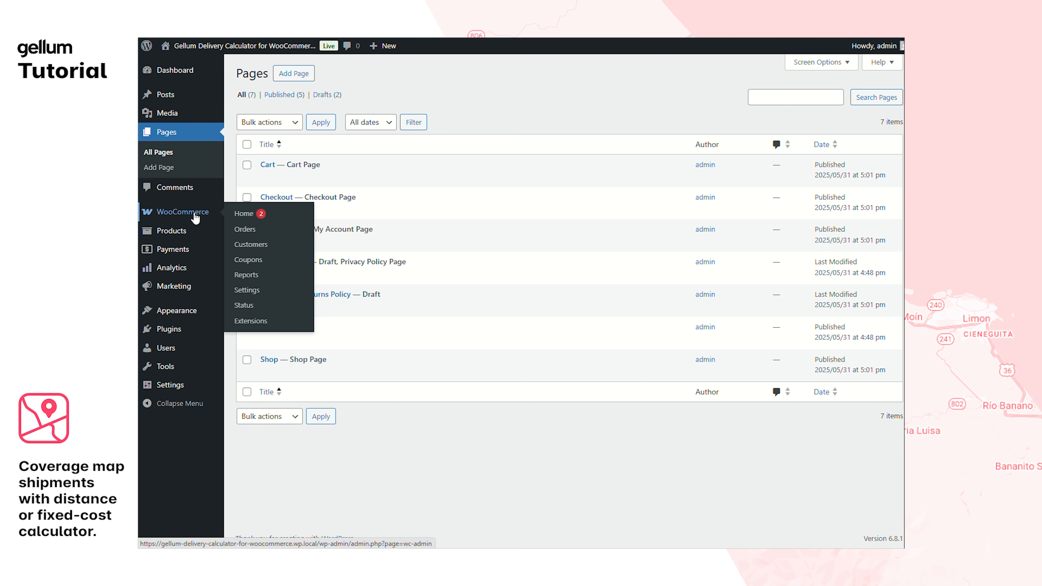
{"action": "left_click", "coordinate": [246, 290]}
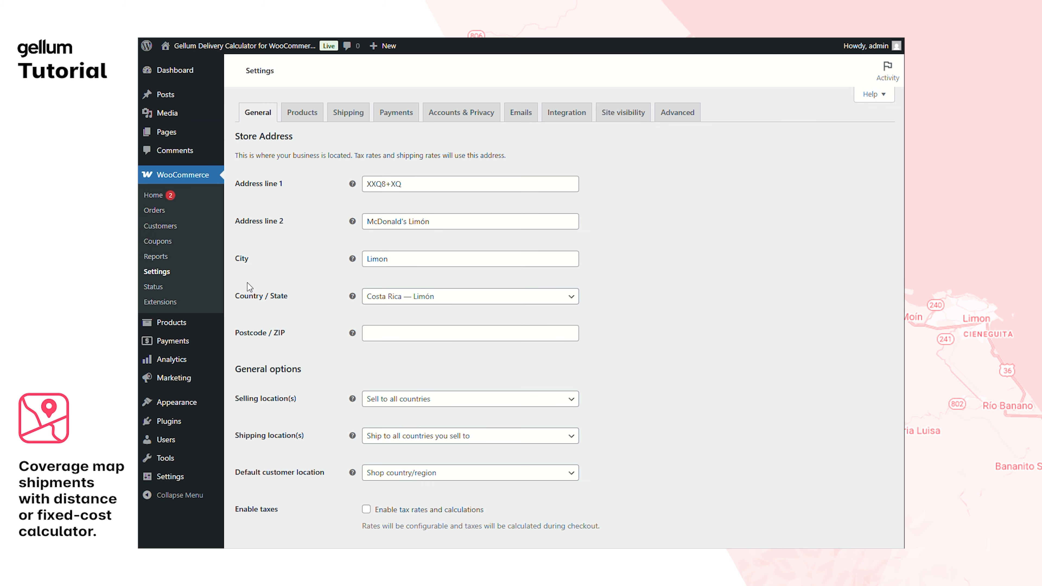
{"action": "left_click", "coordinate": [343, 118]}
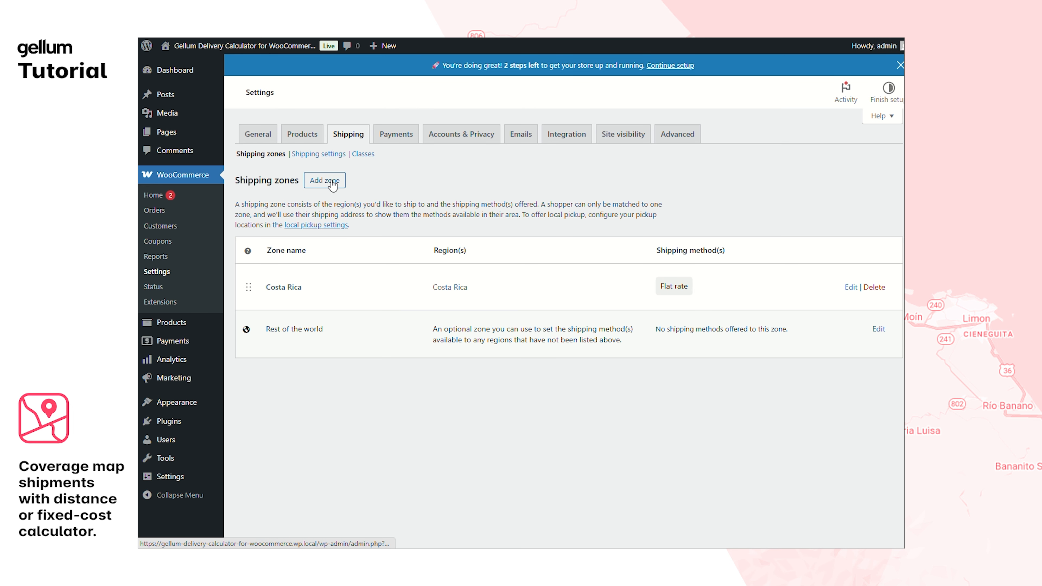
{"action": "left_click", "coordinate": [687, 277]}
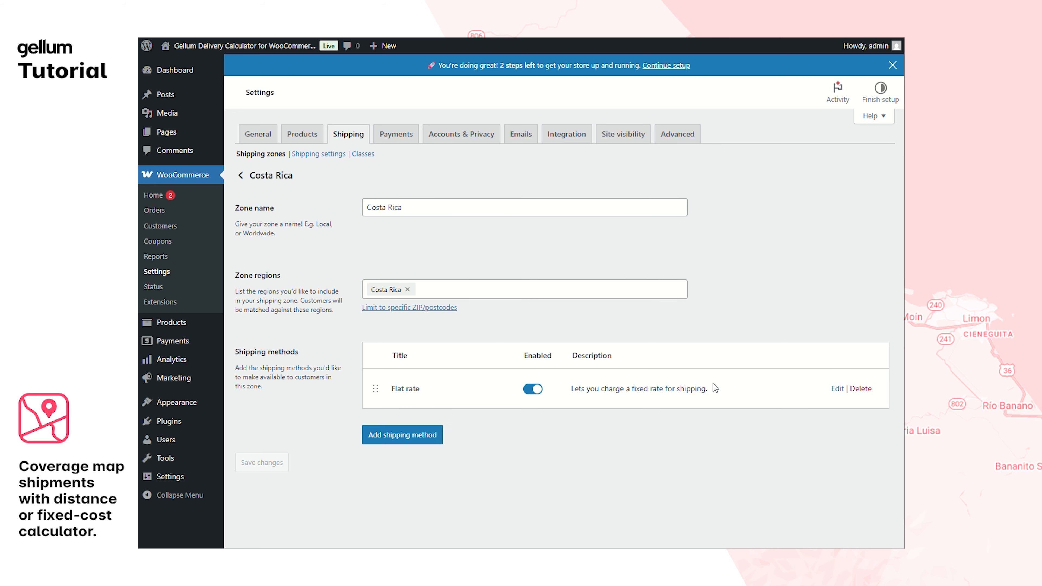
{"action": "left_click", "coordinate": [861, 389]}
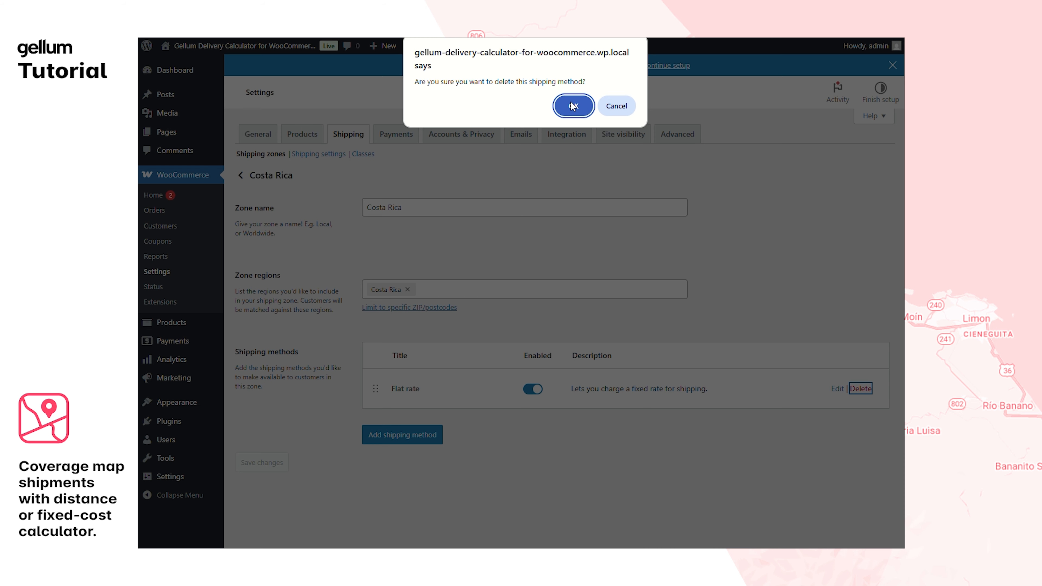
{"action": "left_click", "coordinate": [571, 105]}
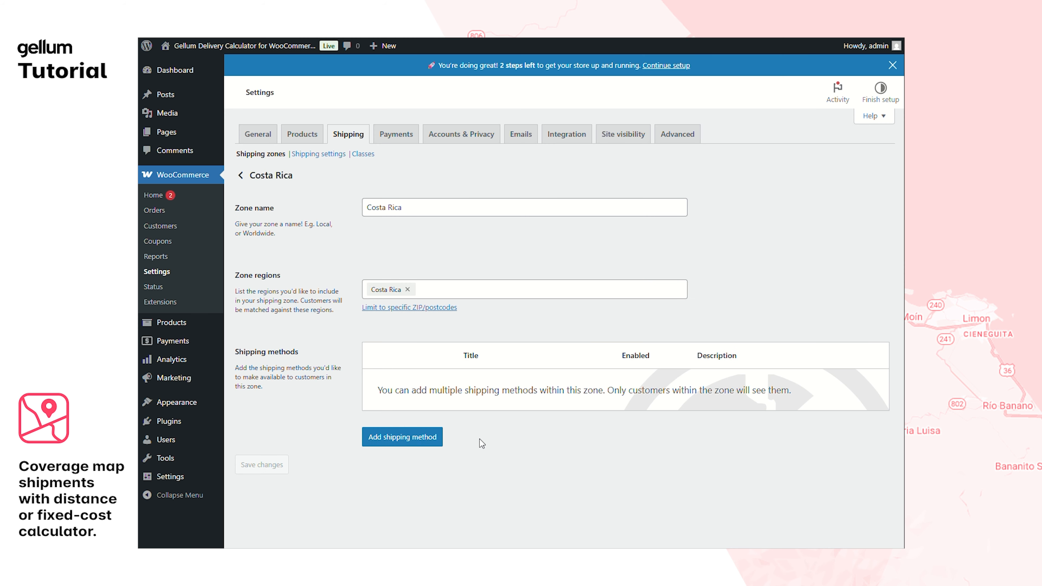
Step: Add Gellum Delivery Calculator as a shipping method for the Costa Rica zone
{"action": "left_click", "coordinate": [412, 443]}
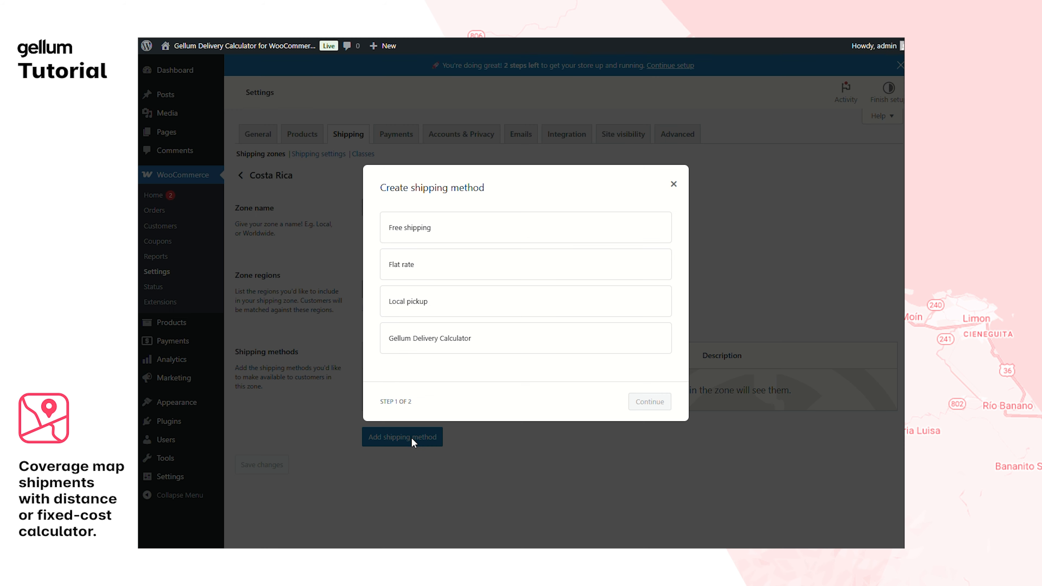
{"action": "left_click", "coordinate": [404, 343]}
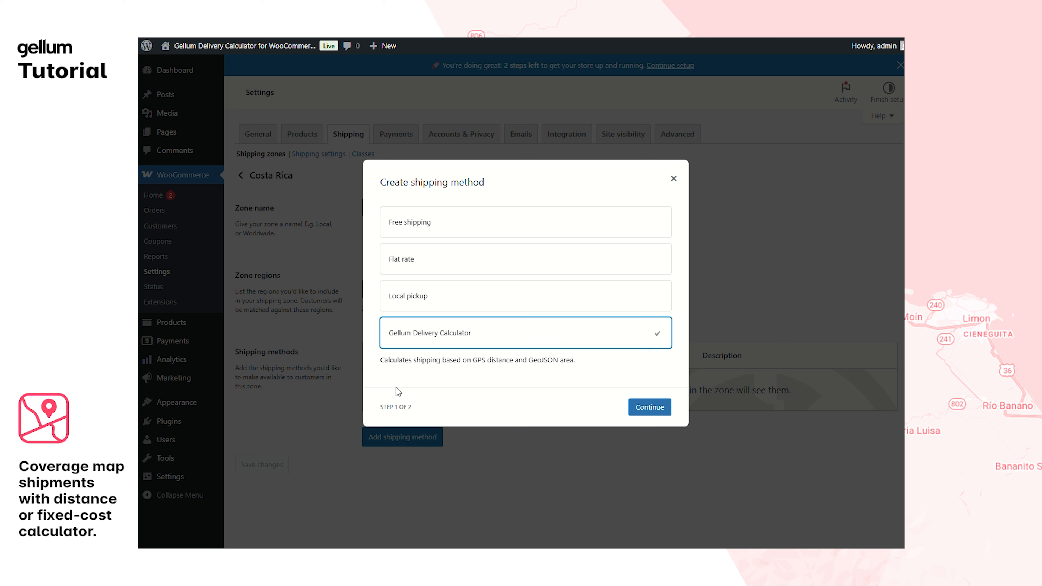
{"action": "left_click", "coordinate": [651, 407]}
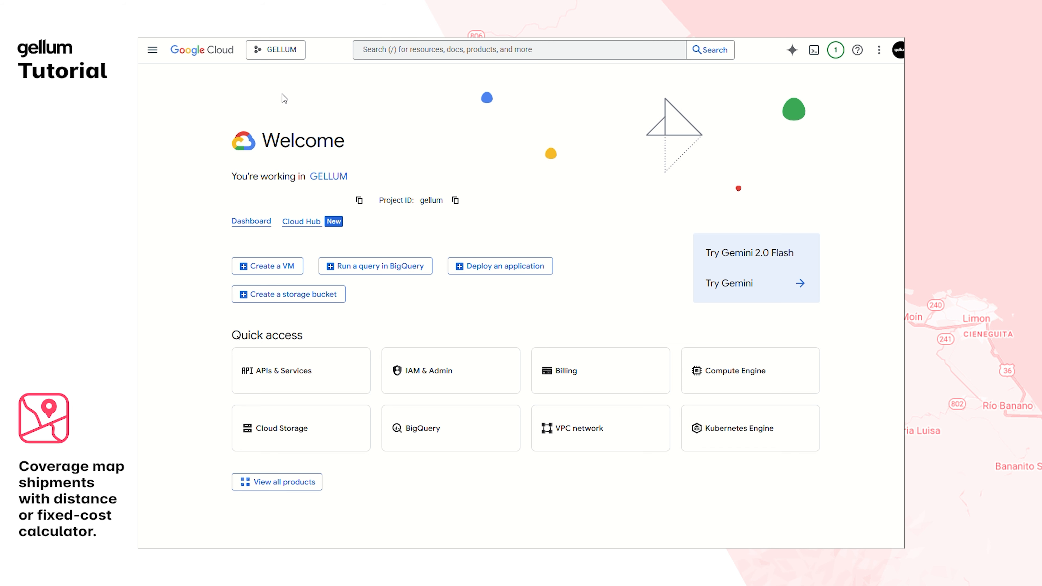
Step: In the Google Cloud console, search for the Maps JavaScript API and open its product details to check whether it is enabled
{"action": "left_click", "coordinate": [375, 51]}
{"action": "type", "text": "Map"}
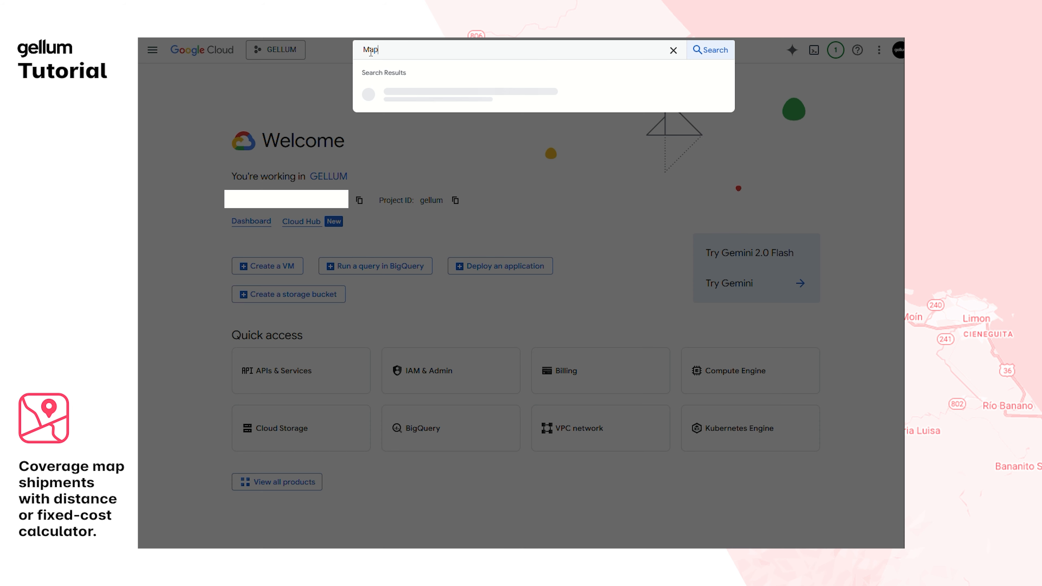
{"action": "type", "text": " Jav"}
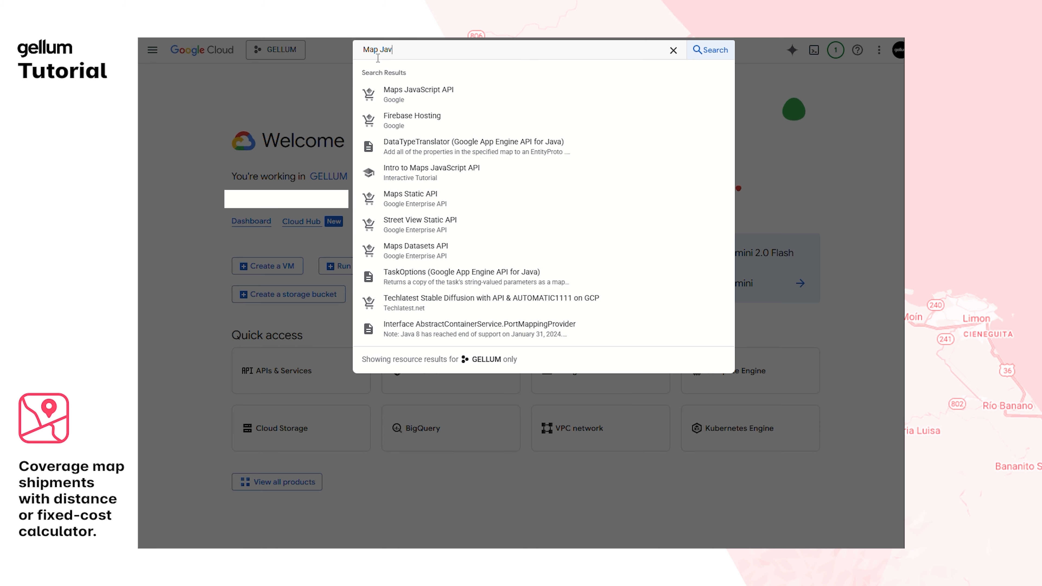
{"action": "left_click", "coordinate": [390, 97]}
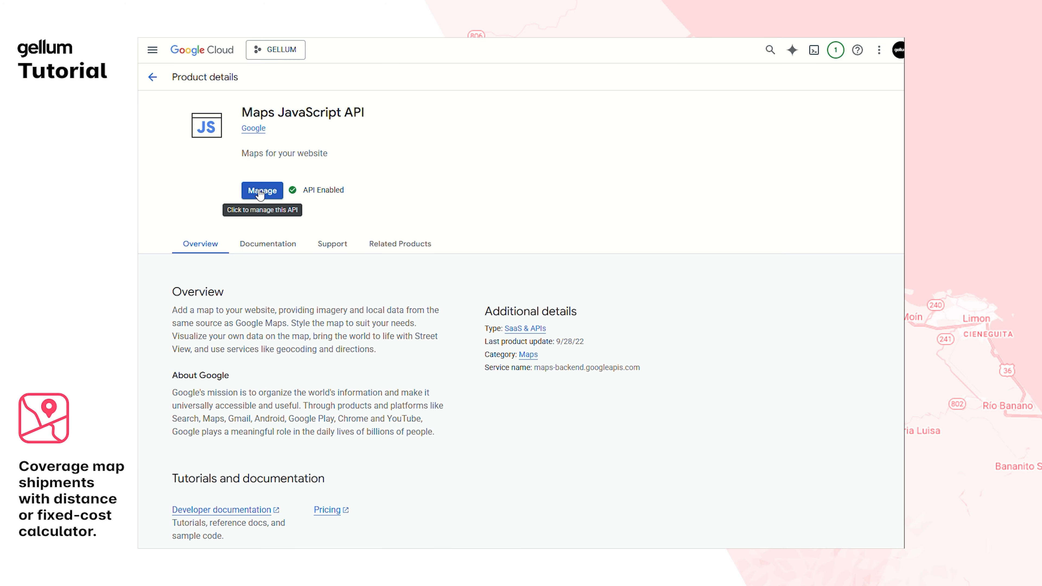
Step: Search for the Geocoding API and open its product details to check whether it is enabled
{"action": "left_click", "coordinate": [152, 77]}
{"action": "left_click", "coordinate": [412, 51]}
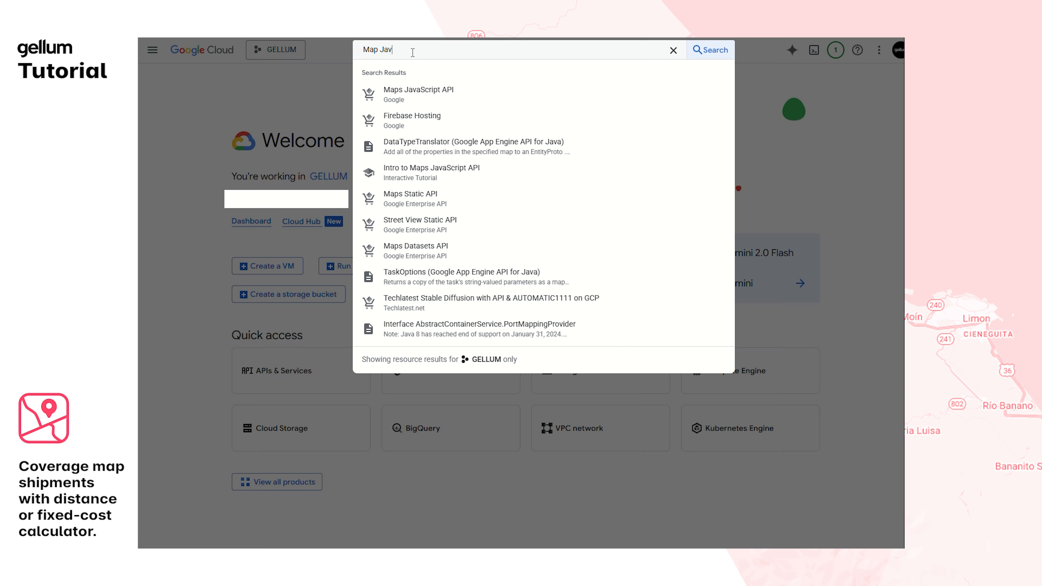
{"action": "type", "text": "Geocod"}
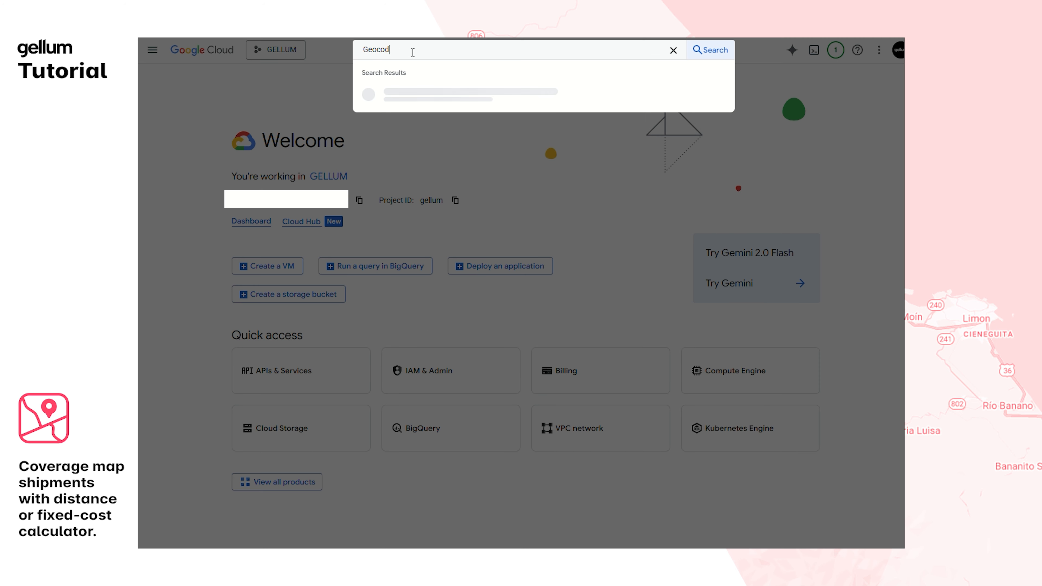
{"action": "left_click", "coordinate": [444, 93]}
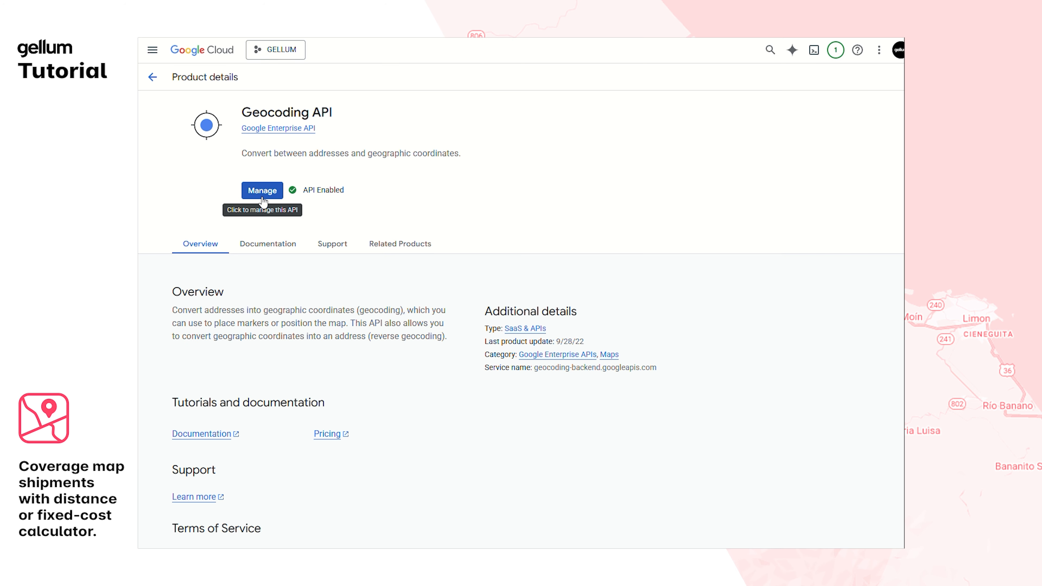
Step: Open the Credentials page of APIs & Services for the GELLUM project
{"action": "left_click", "coordinate": [153, 50]}
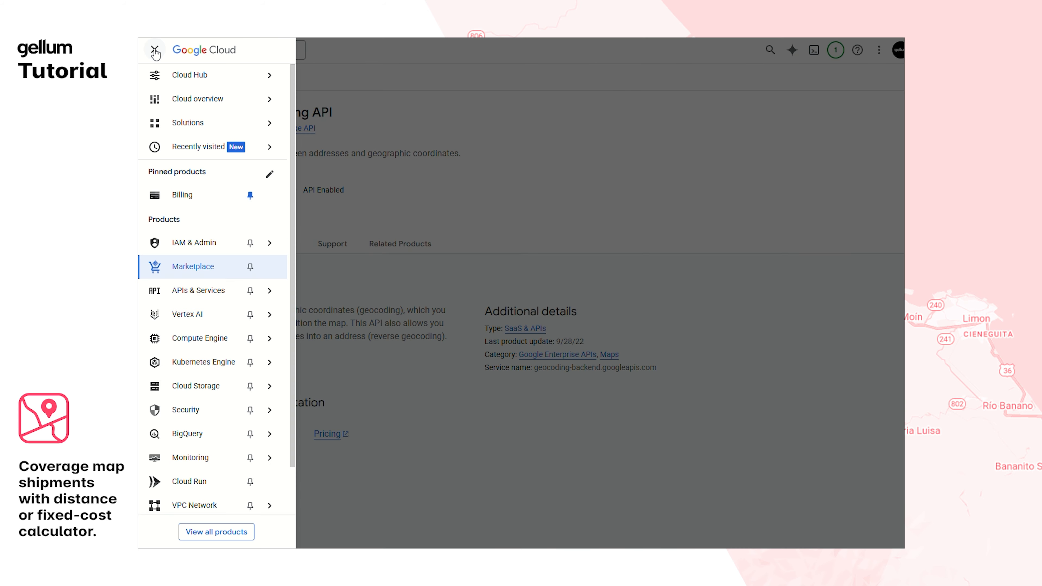
{"action": "mouse_move", "coordinate": [224, 293]}
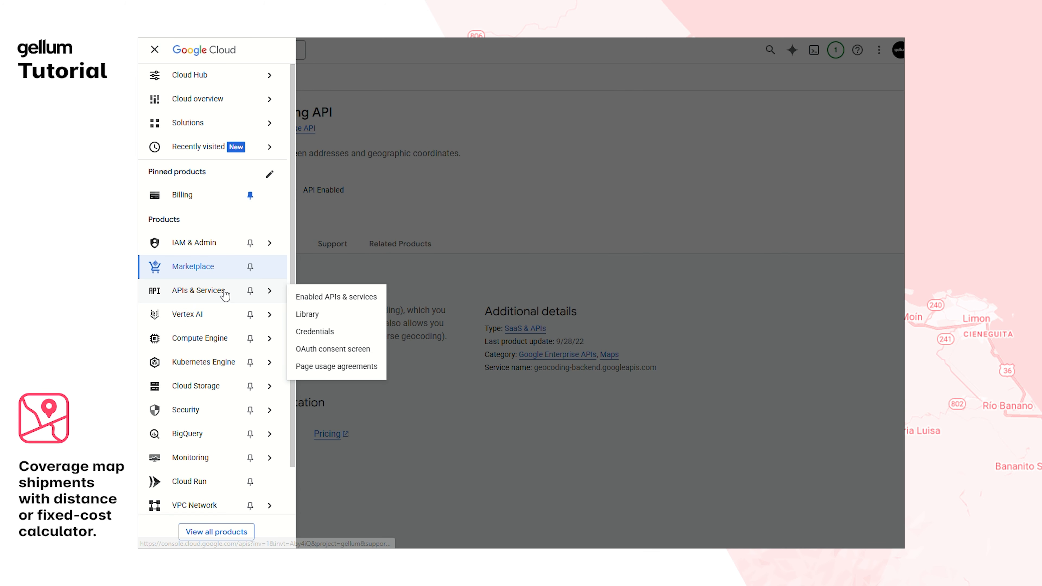
{"action": "left_click", "coordinate": [318, 331]}
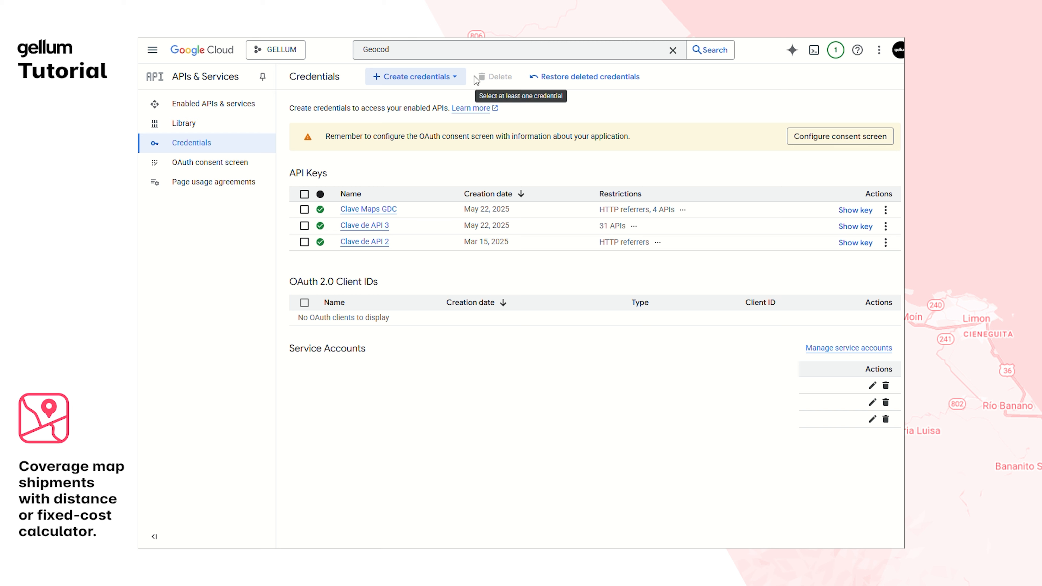
Step: Create a new API key in Google Cloud and paste it into the Google Maps API Key field of the WooCommerce shipping method
{"action": "left_click", "coordinate": [417, 78]}
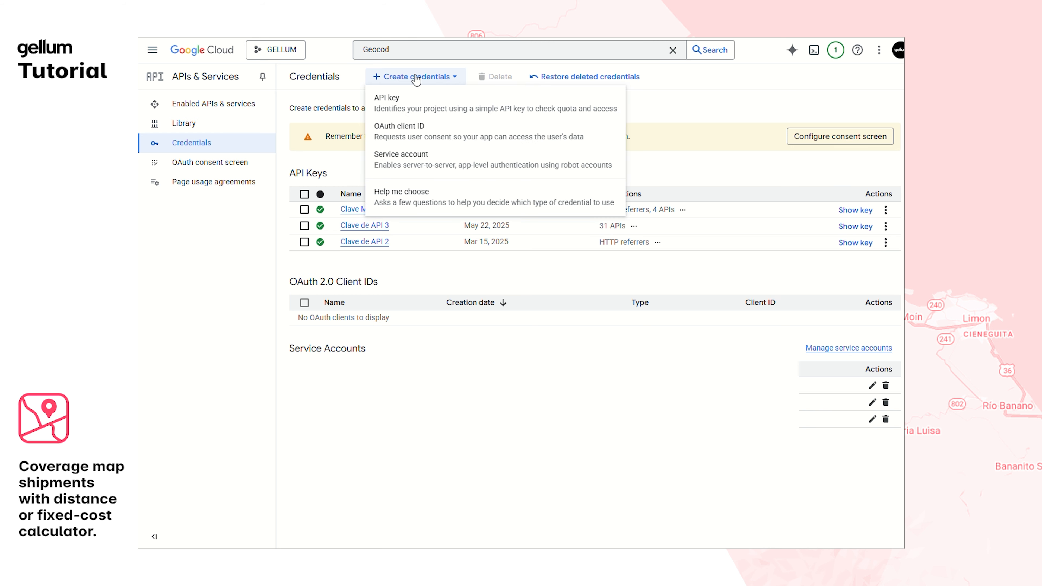
{"action": "left_click", "coordinate": [381, 106]}
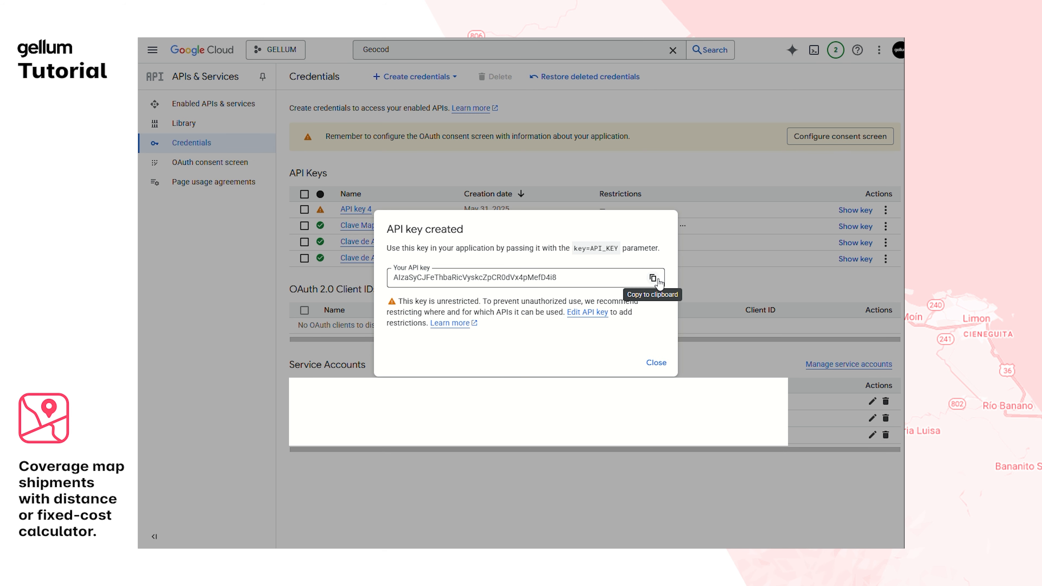
{"action": "left_click", "coordinate": [657, 279]}
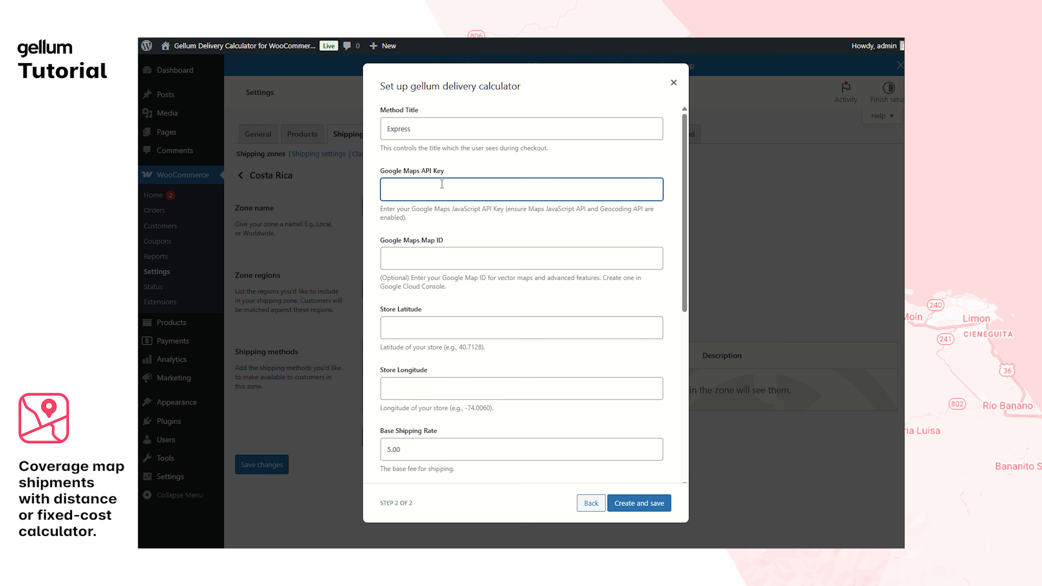
{"action": "key", "text": "ctrl+v"}
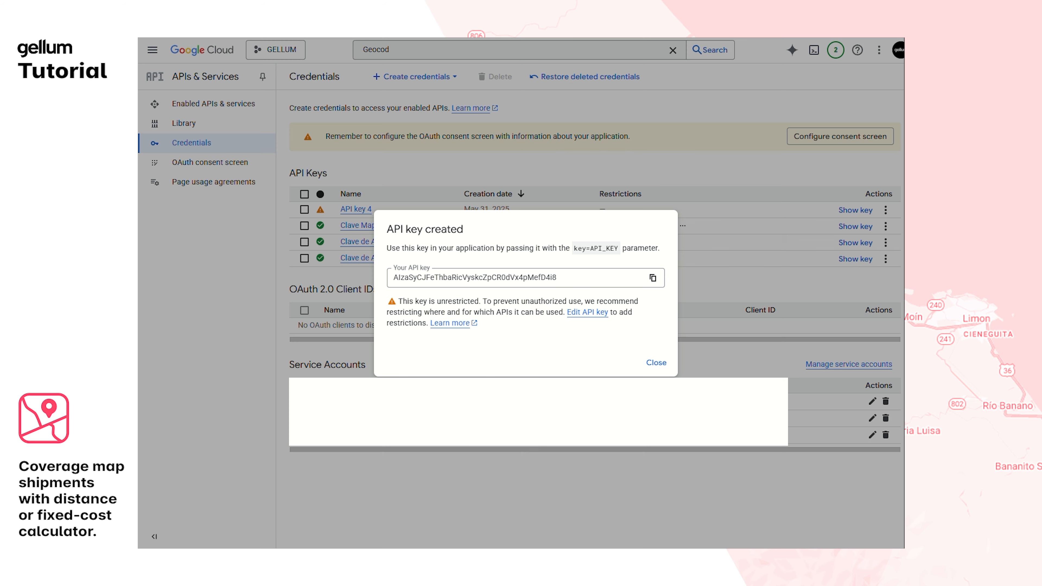
Step: In Google Cloud, edit API key 4 and restrict it to the Geocoding API and Maps JavaScript API
{"action": "left_click", "coordinate": [656, 361]}
{"action": "left_click", "coordinate": [885, 211]}
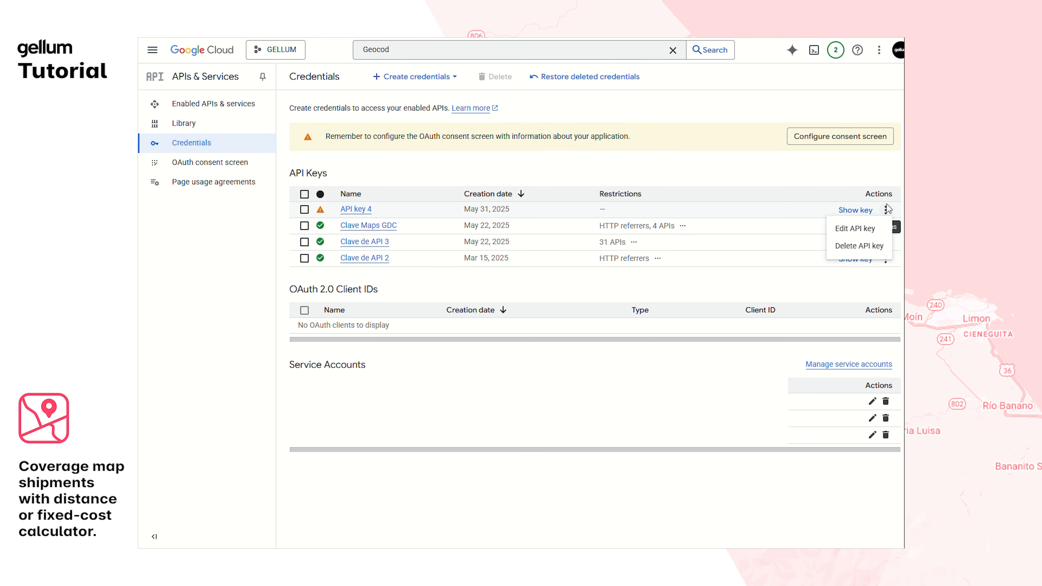
{"action": "left_click", "coordinate": [843, 235]}
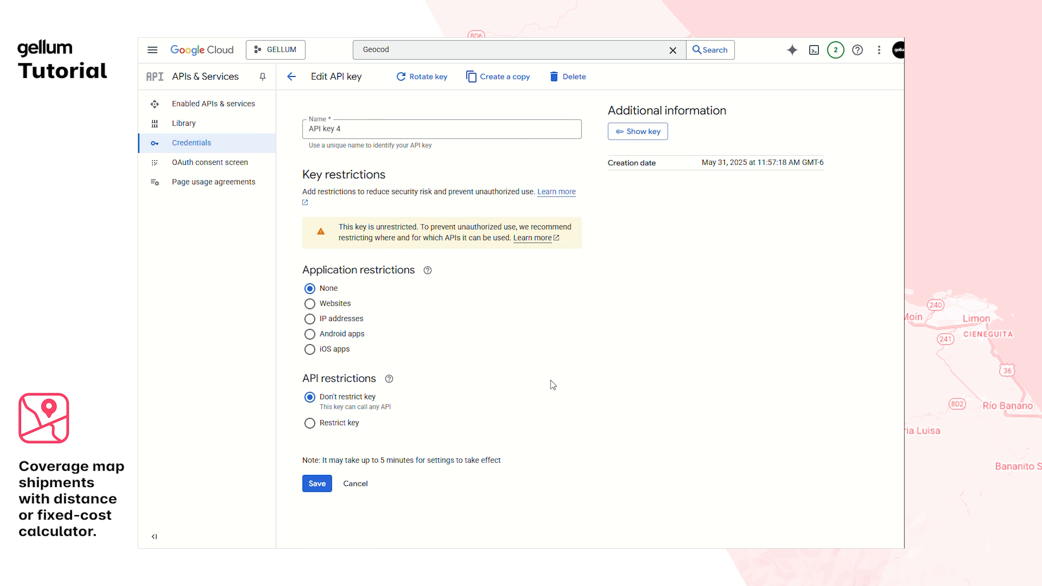
{"action": "left_click", "coordinate": [333, 429]}
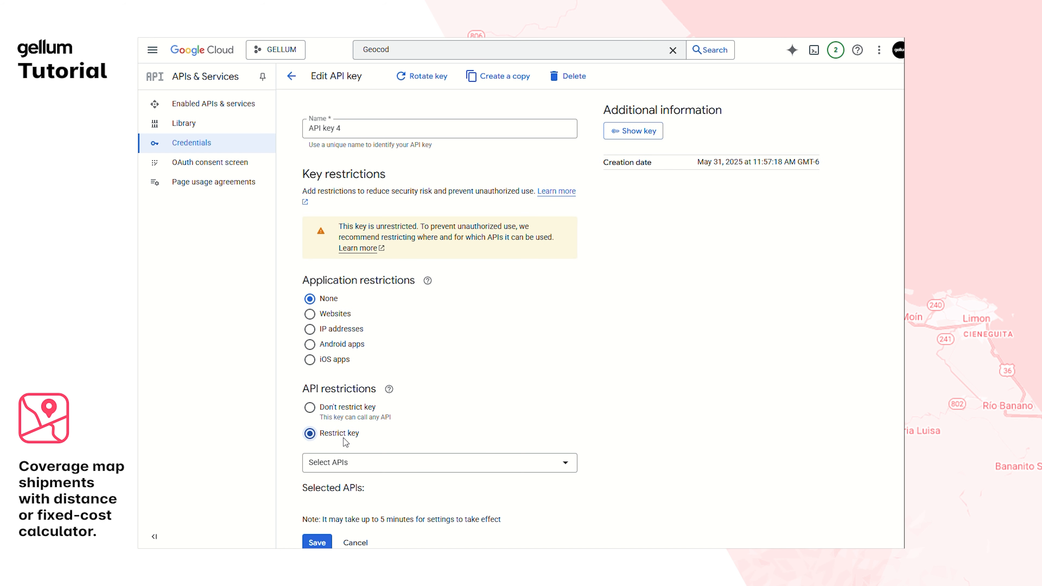
{"action": "scroll", "coordinate": [338, 448], "scroll_direction": "down", "scroll_amount": 1}
{"action": "left_click", "coordinate": [340, 432]}
{"action": "type", "text": "Geocod"}
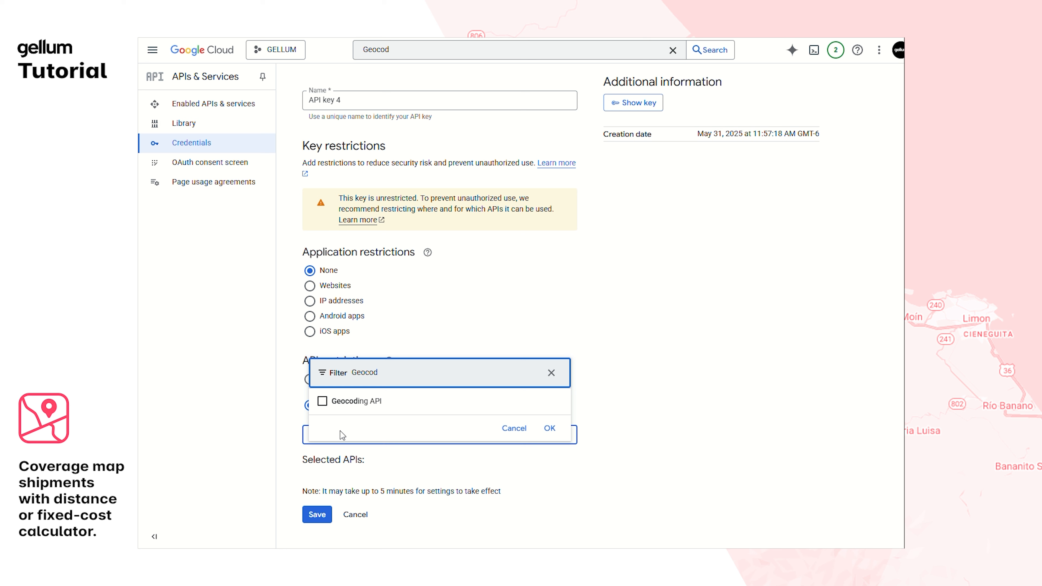
{"action": "left_click", "coordinate": [322, 401]}
{"action": "double_click", "coordinate": [379, 372]}
{"action": "type", "text": "Map"}
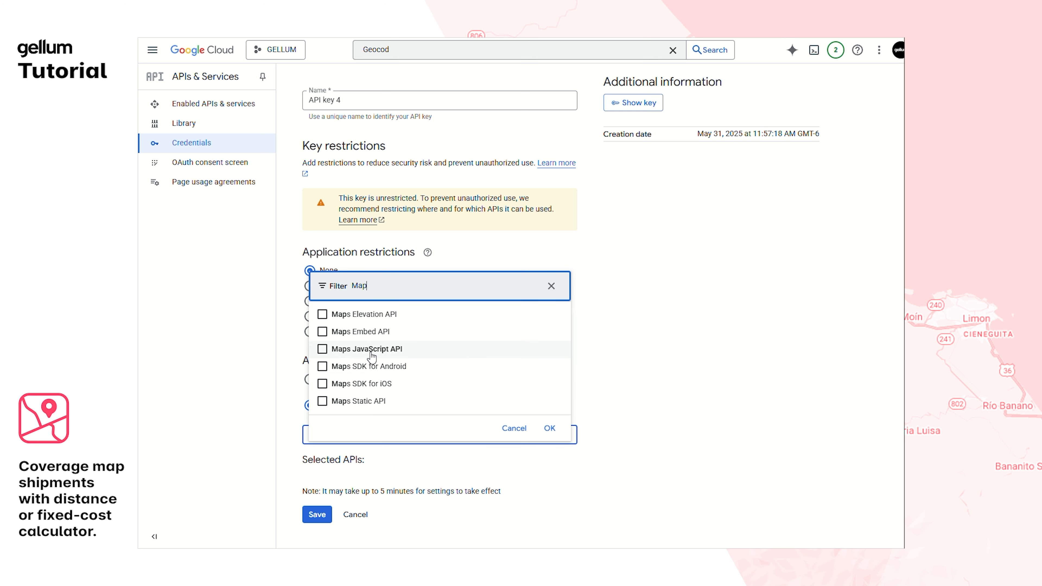
{"action": "left_click", "coordinate": [349, 350]}
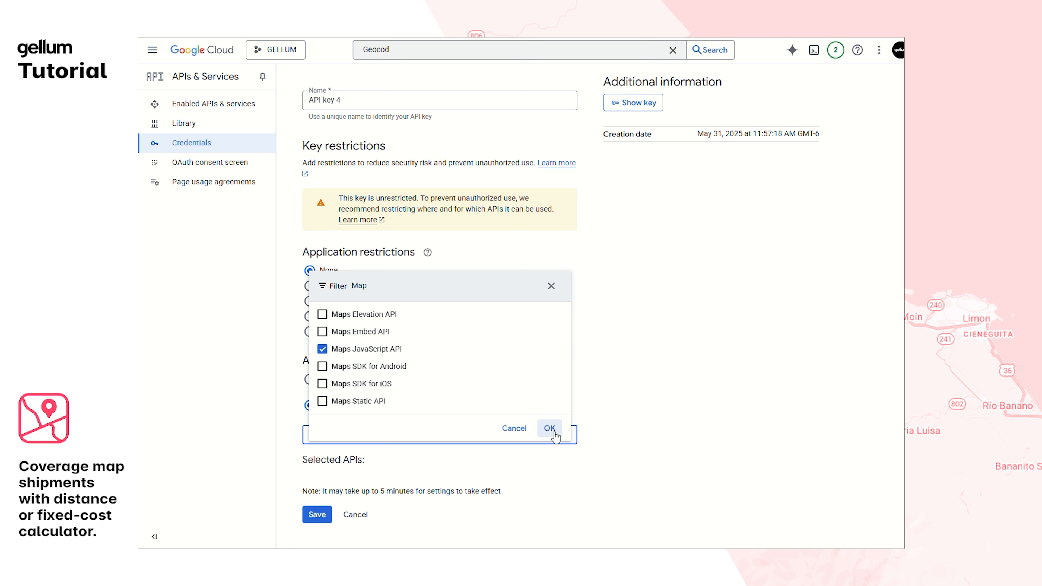
{"action": "left_click", "coordinate": [549, 429]}
{"action": "left_click", "coordinate": [309, 286]}
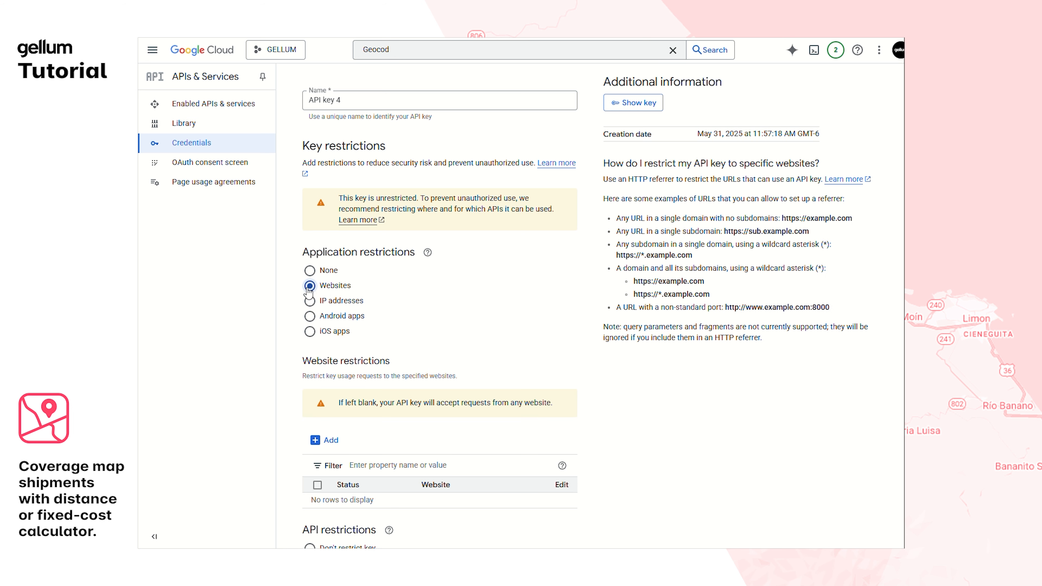
{"action": "scroll", "coordinate": [314, 312], "scroll_direction": "down", "scroll_amount": 2}
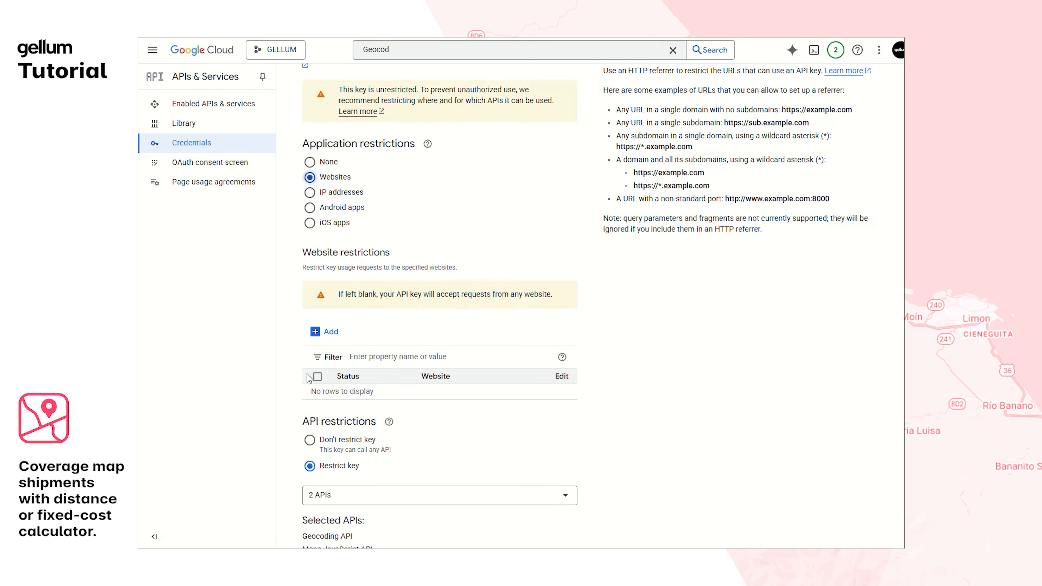
{"action": "left_click", "coordinate": [317, 332]}
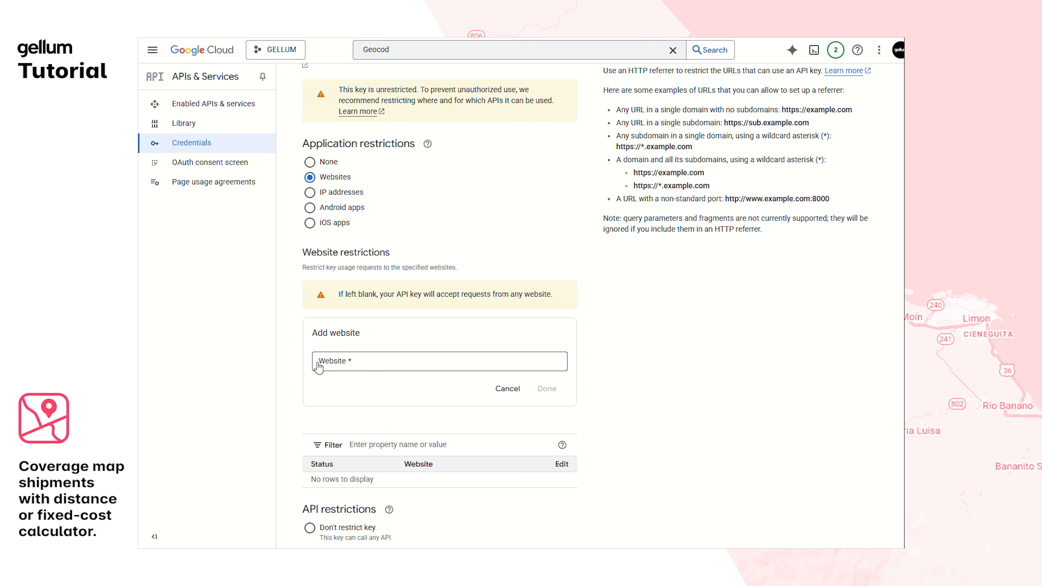
{"action": "left_click", "coordinate": [507, 389]}
{"action": "left_click", "coordinate": [310, 163]}
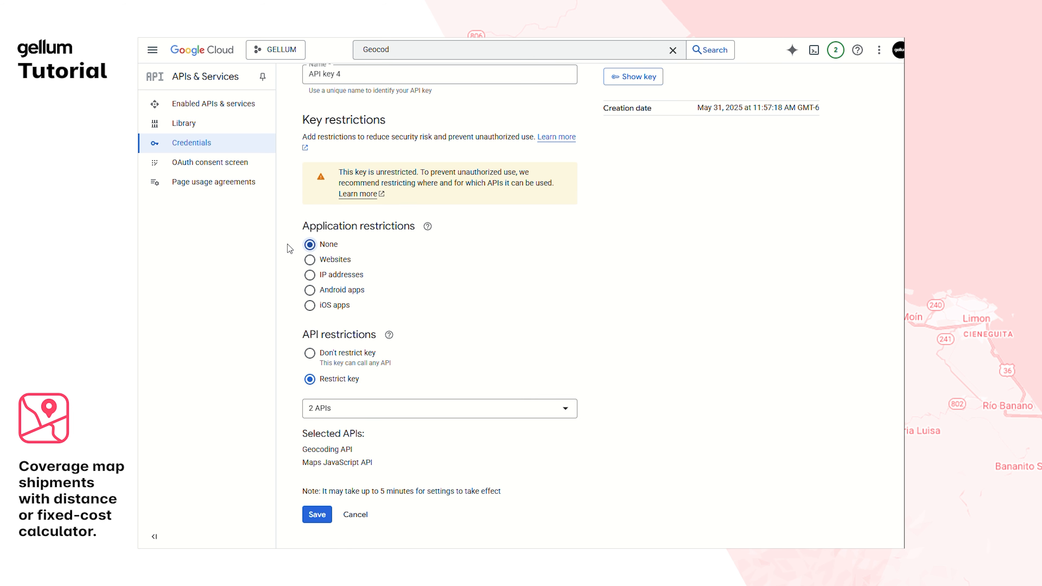
Step: Save the API restrictions of API key 4
{"action": "left_click", "coordinate": [317, 514]}
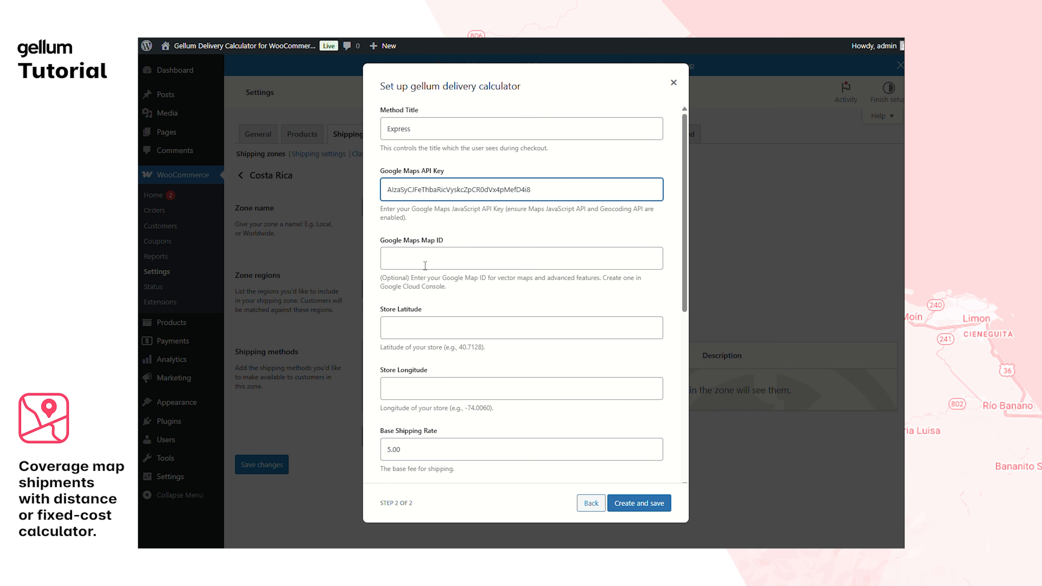
{"action": "left_click", "coordinate": [403, 262]}
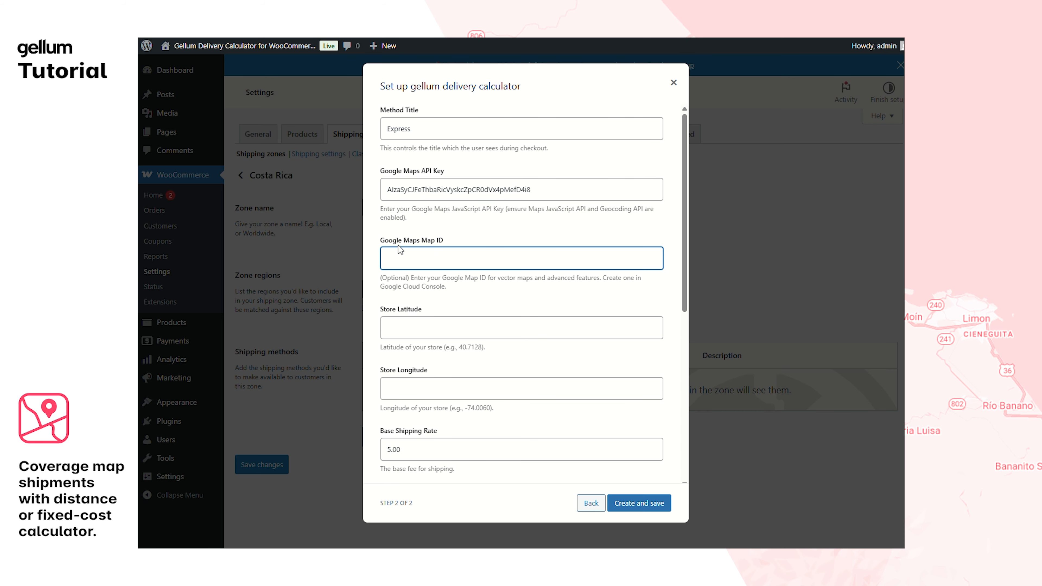
{"action": "left_click_drag", "start_coordinate": [380, 240], "coordinate": [452, 245]}
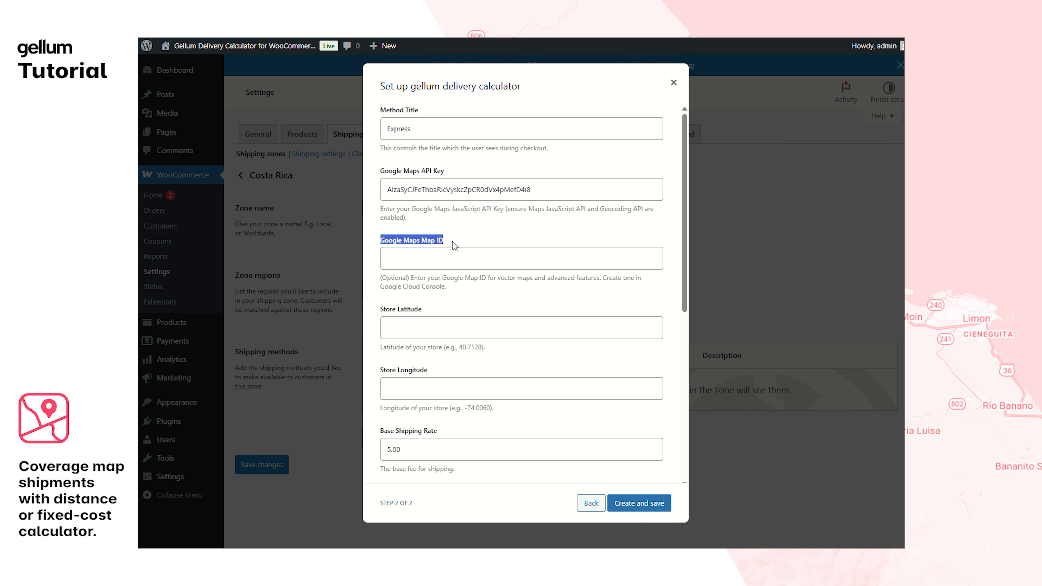
{"action": "left_click_drag", "start_coordinate": [381, 278], "coordinate": [410, 281]}
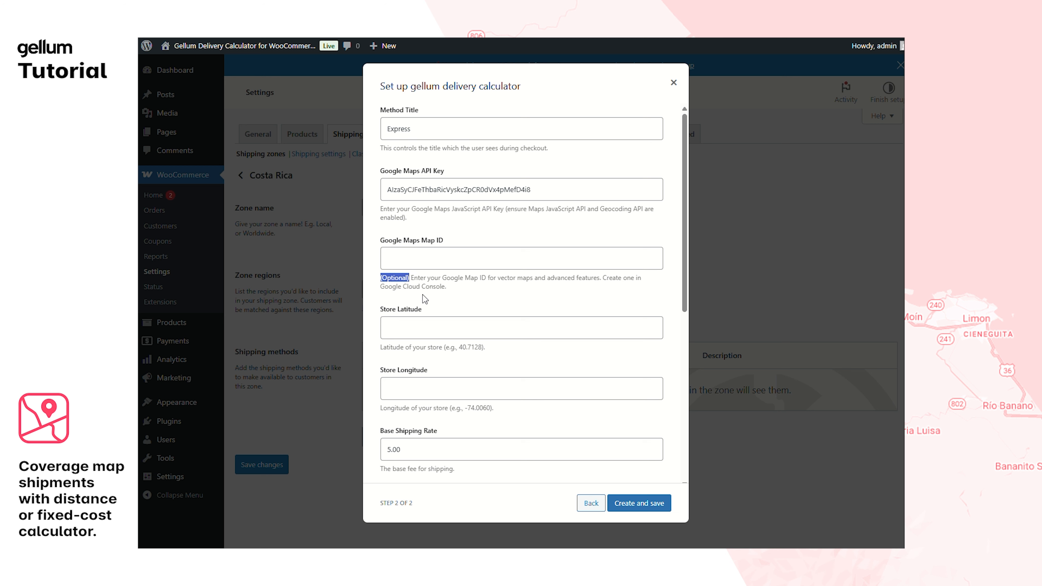
{"action": "left_click", "coordinate": [451, 288]}
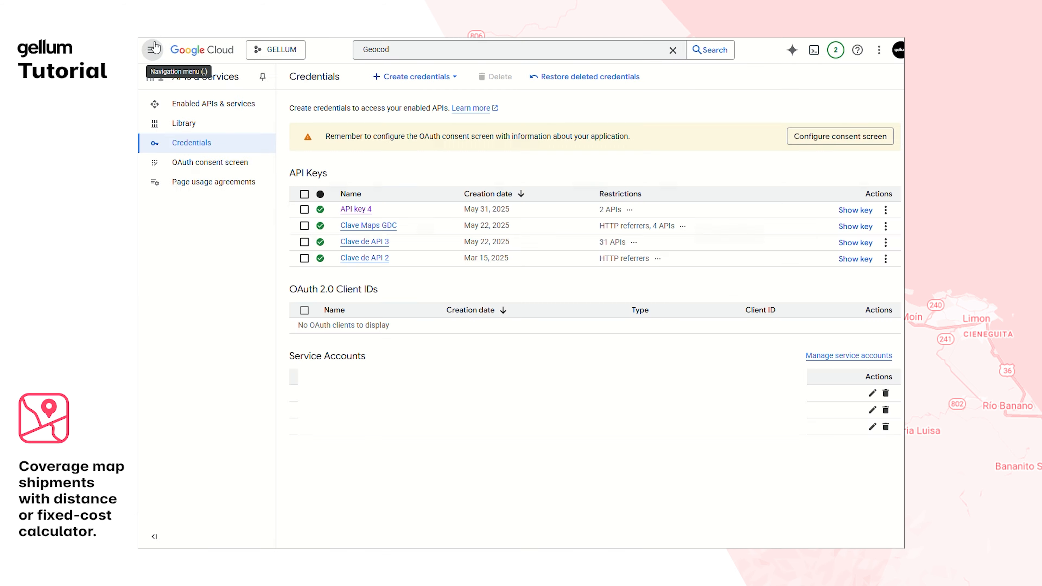
Step: In the Google Cloud console, open the Map Management page of Google Maps Platform
{"action": "left_click", "coordinate": [153, 48]}
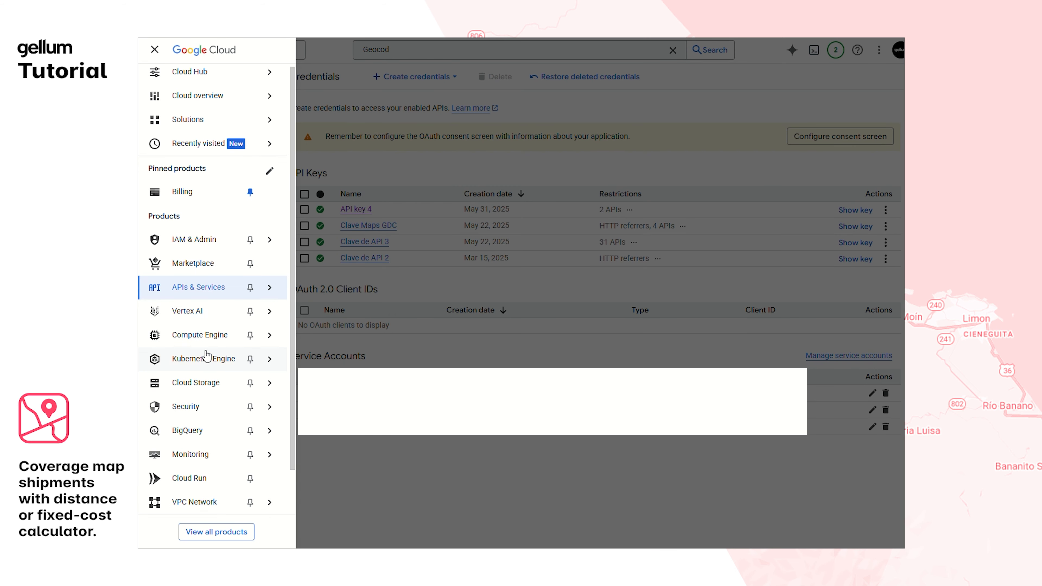
{"action": "scroll", "coordinate": [221, 411], "scroll_direction": "down", "scroll_amount": 2}
{"action": "mouse_move", "coordinate": [229, 481]}
{"action": "mouse_move", "coordinate": [225, 501]}
{"action": "left_click", "coordinate": [324, 458]}
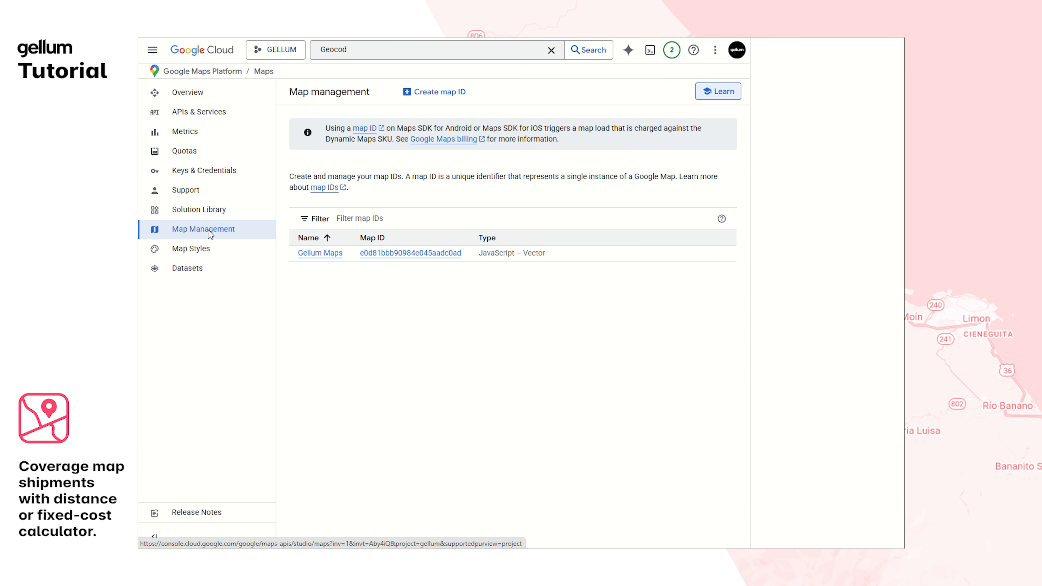
Step: Create a map ID named "Gellum Delivery Calculator" with map type JavaScript and the Vector option, and save it
{"action": "left_click", "coordinate": [436, 99]}
{"action": "left_click", "coordinate": [374, 132]}
{"action": "type", "text": "Gellum Delivery Calculator"}
{"action": "left_click", "coordinate": [395, 204]}
{"action": "left_click", "coordinate": [396, 209]}
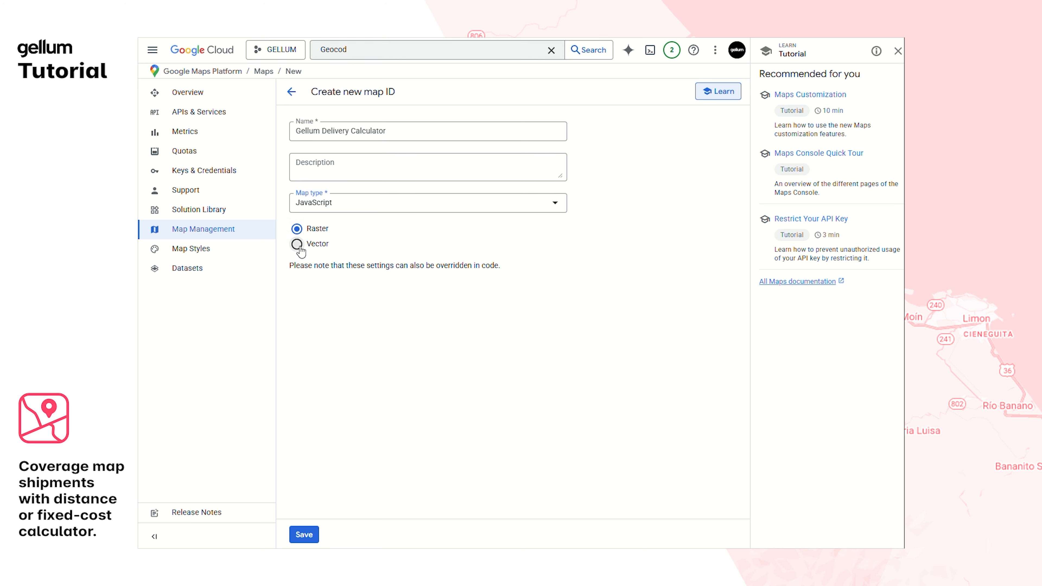
{"action": "left_click", "coordinate": [297, 244]}
{"action": "left_click", "coordinate": [318, 532]}
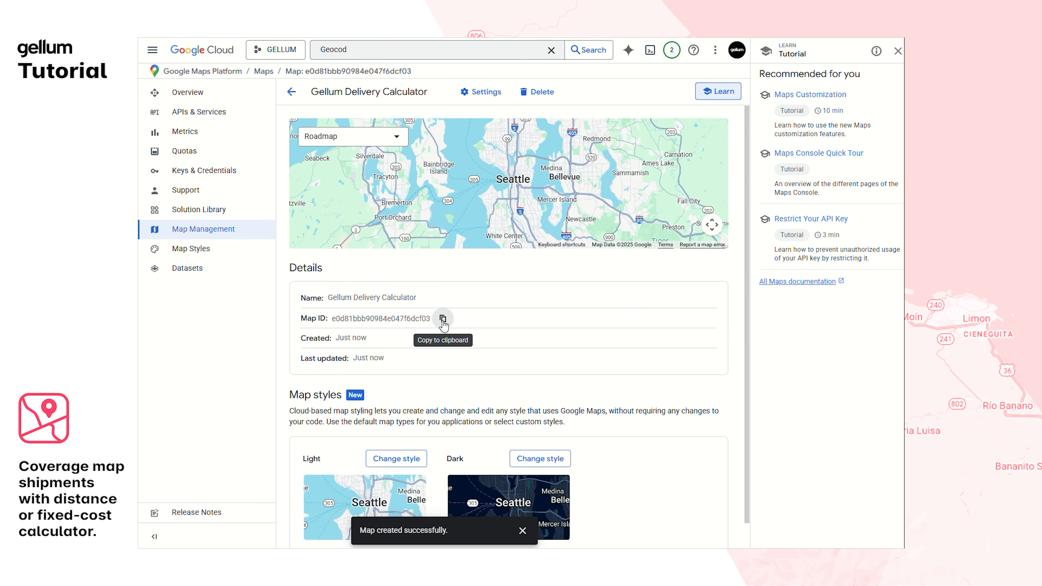
Step: Copy the new map ID into the Google Maps Map ID field of the WooCommerce shipping method
{"action": "left_click", "coordinate": [442, 319]}
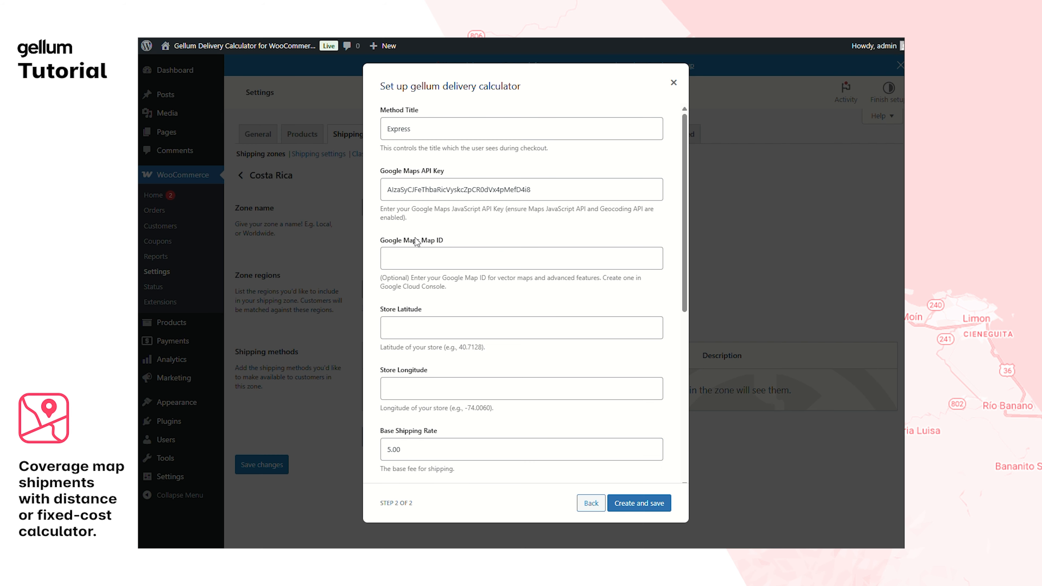
{"action": "left_click", "coordinate": [425, 255]}
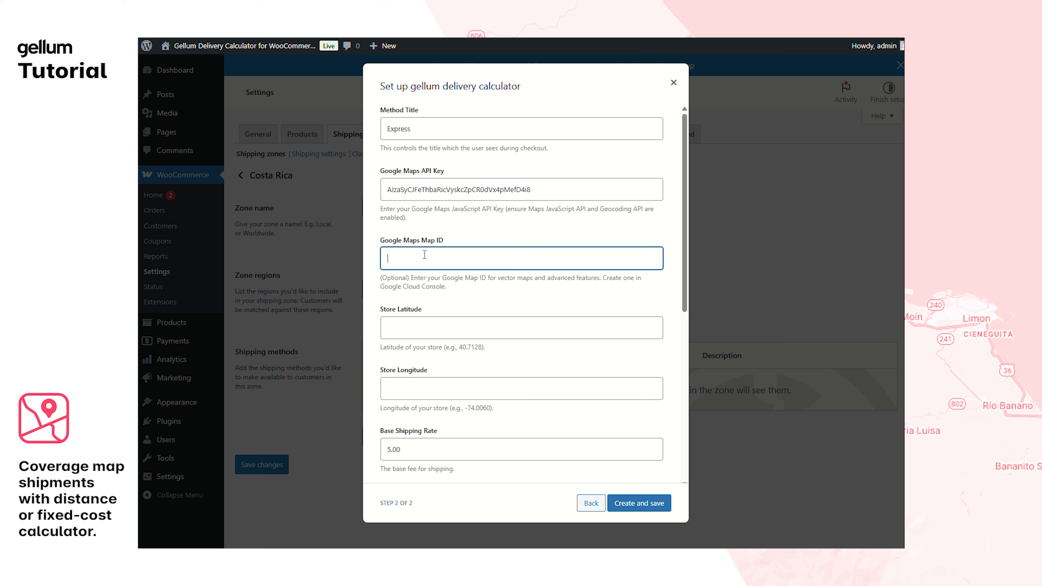
{"action": "key", "text": "ctrl+v"}
{"action": "scroll", "coordinate": [421, 264], "scroll_direction": "down", "scroll_amount": 1}
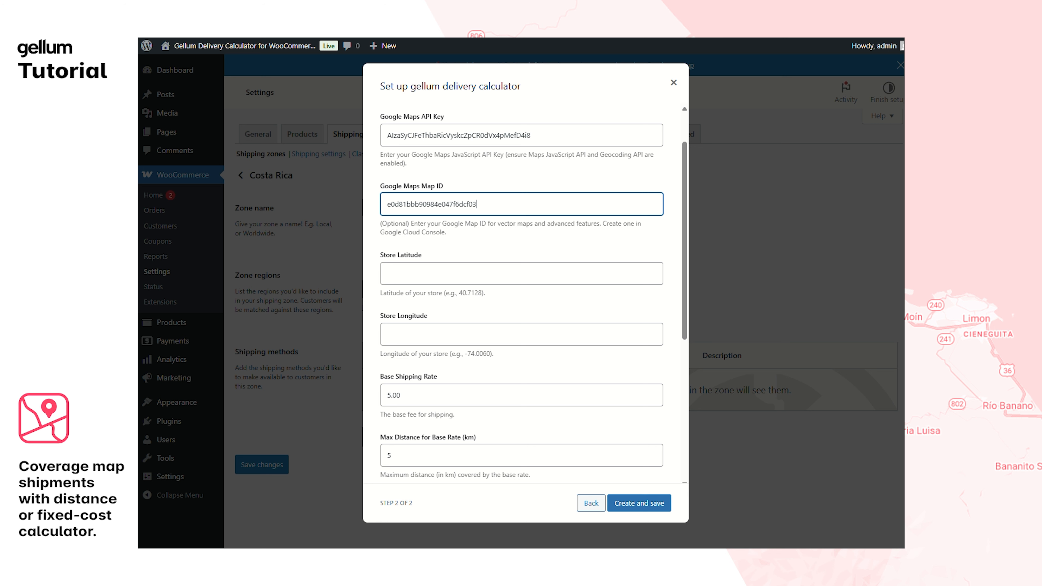
Step: Switch to geojson.io and place a point marker for the store beside McDonald's in Limón, Costa Rica
{"action": "left_click", "coordinate": [443, 13]}
{"action": "left_click_drag", "start_coordinate": [276, 316], "coordinate": [509, 313]}
{"action": "left_click_drag", "start_coordinate": [318, 314], "coordinate": [428, 344]}
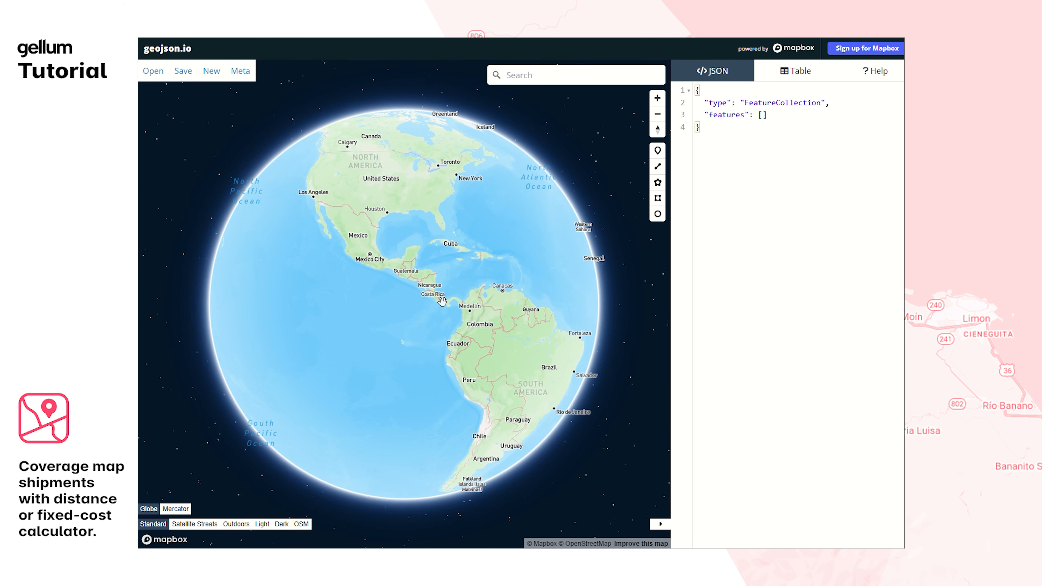
{"action": "scroll", "coordinate": [459, 344], "scroll_direction": "up", "scroll_amount": 5}
{"action": "scroll", "coordinate": [459, 344], "scroll_direction": "up", "scroll_amount": 6}
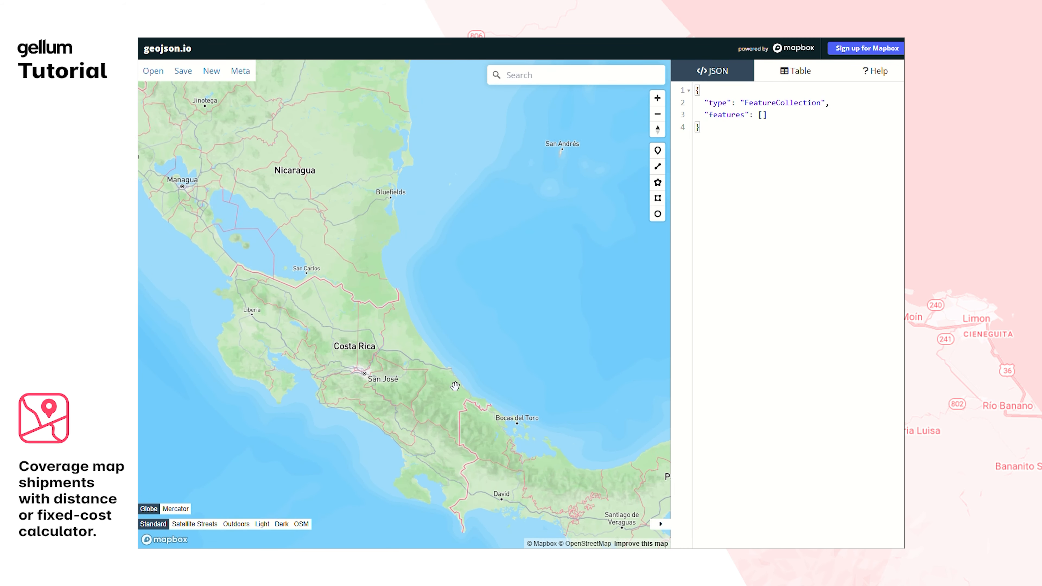
{"action": "scroll", "coordinate": [451, 294], "scroll_direction": "up", "scroll_amount": 6}
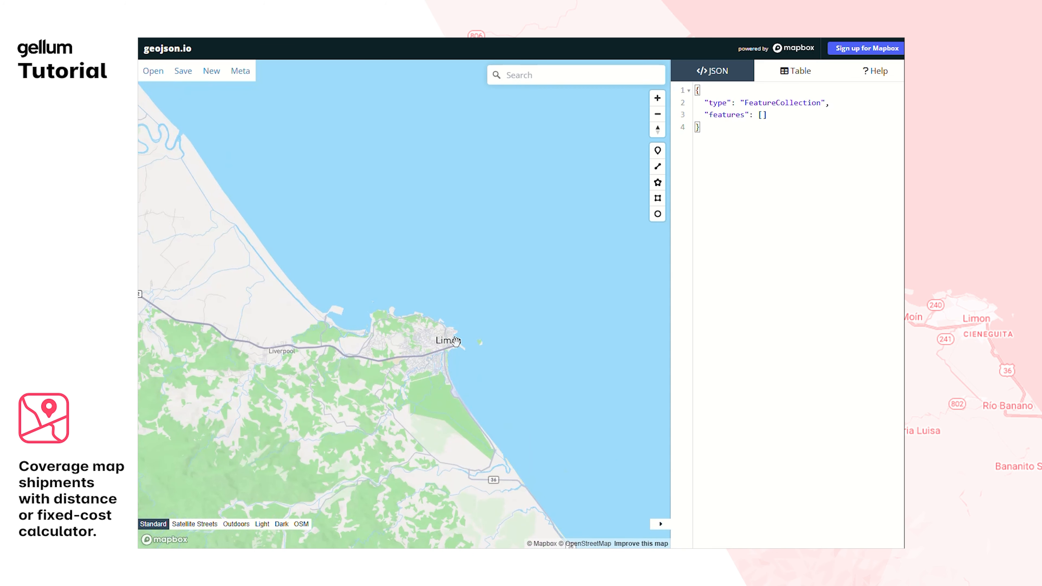
{"action": "scroll", "coordinate": [430, 359], "scroll_direction": "up", "scroll_amount": 5}
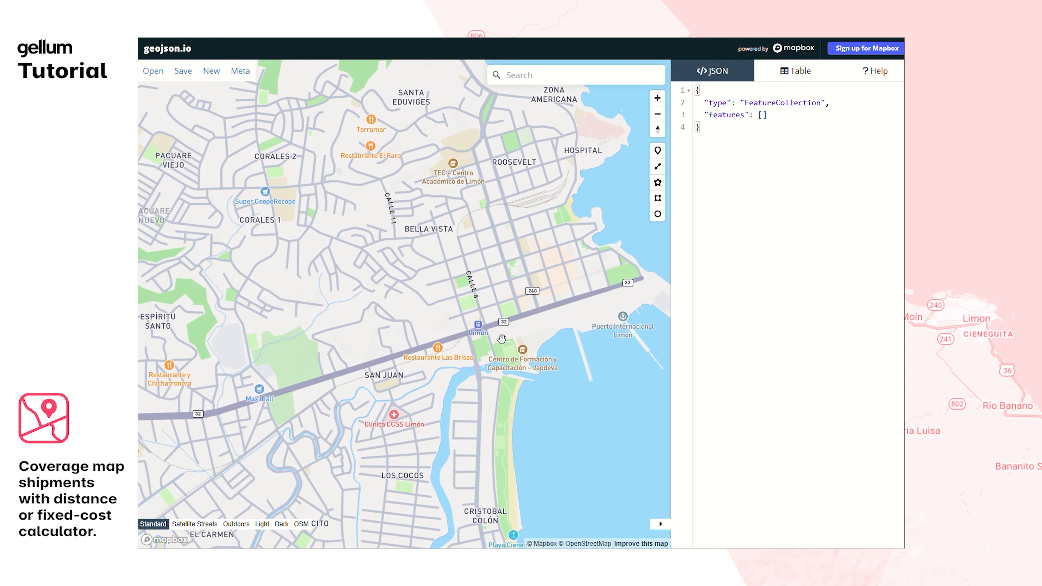
{"action": "scroll", "coordinate": [460, 341], "scroll_direction": "up", "scroll_amount": 5}
{"action": "left_click_drag", "start_coordinate": [424, 325], "coordinate": [476, 289]}
{"action": "left_click", "coordinate": [657, 151]}
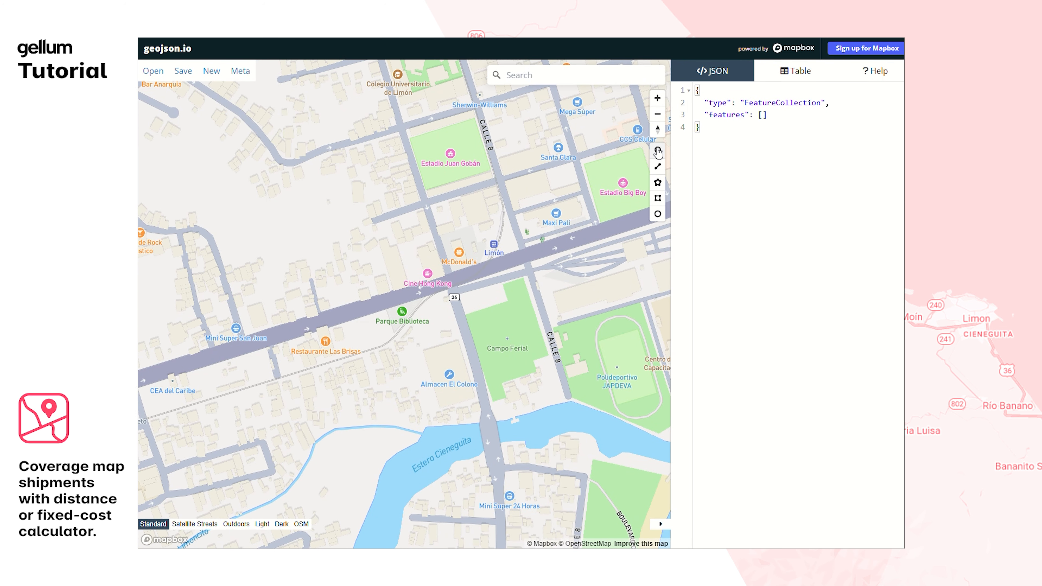
{"action": "left_click", "coordinate": [454, 266]}
Step: Copy the marker's latitude, 9.989797615000768, into the Store Latitude field of the WooCommerce shipping method
{"action": "left_click", "coordinate": [741, 188]}
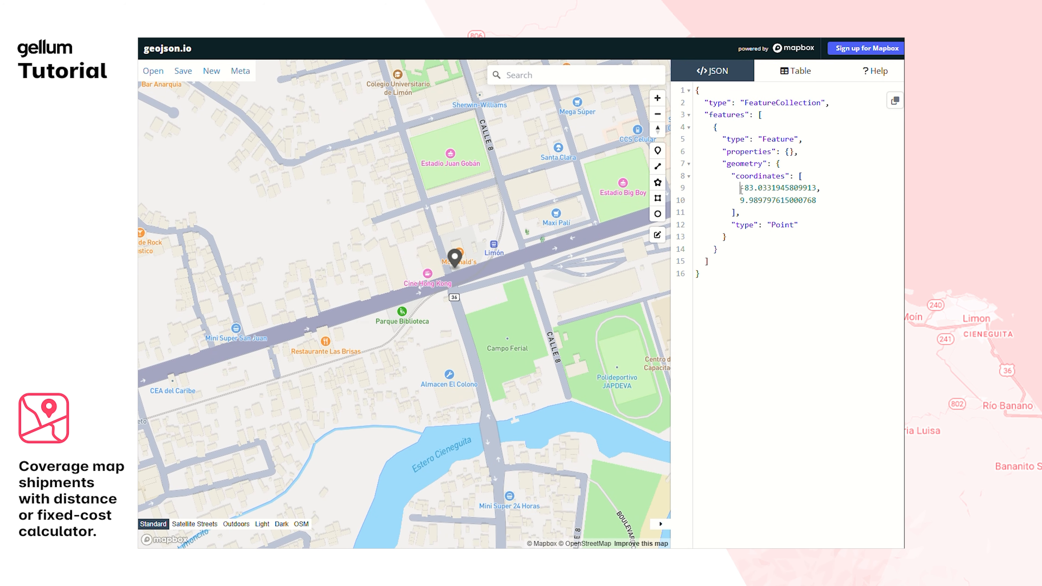
{"action": "left_click_drag", "start_coordinate": [740, 190], "coordinate": [815, 189]}
{"action": "left_click_drag", "start_coordinate": [738, 202], "coordinate": [817, 201]}
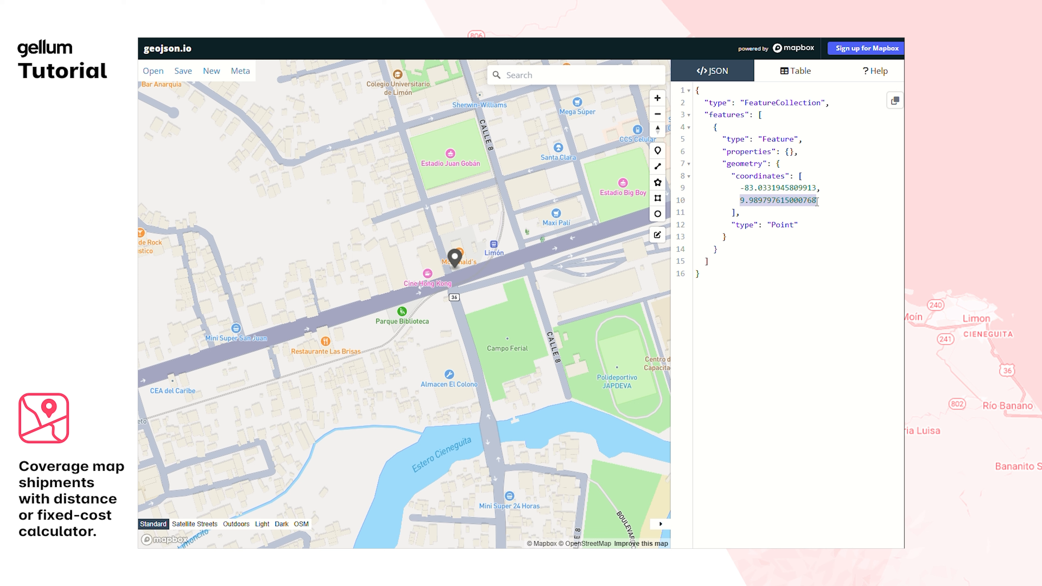
{"action": "right_click", "coordinate": [782, 201]}
{"action": "left_click", "coordinate": [799, 255]}
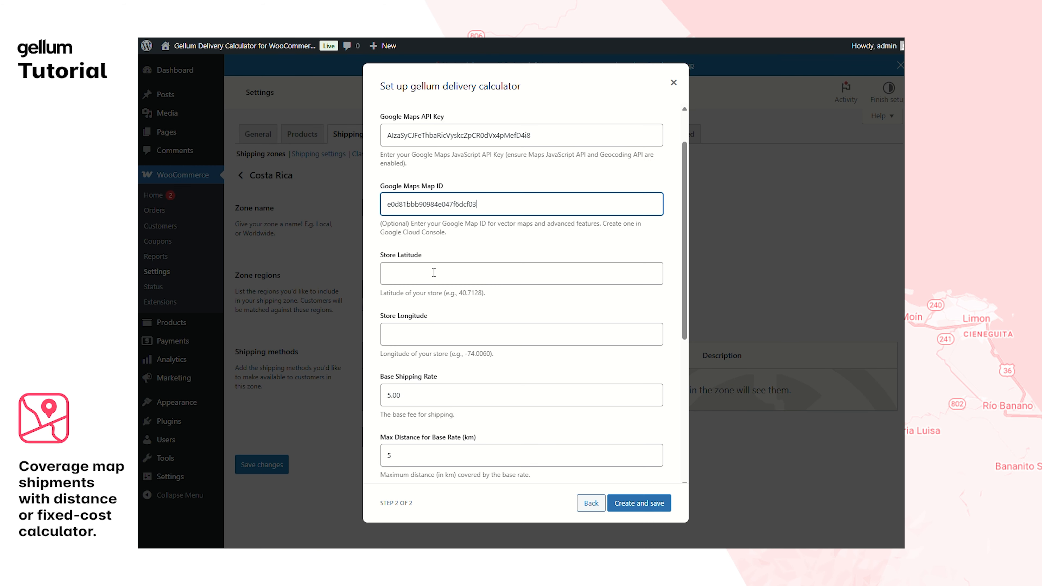
{"action": "left_click", "coordinate": [424, 273]}
{"action": "key", "text": "ctrl+v"}
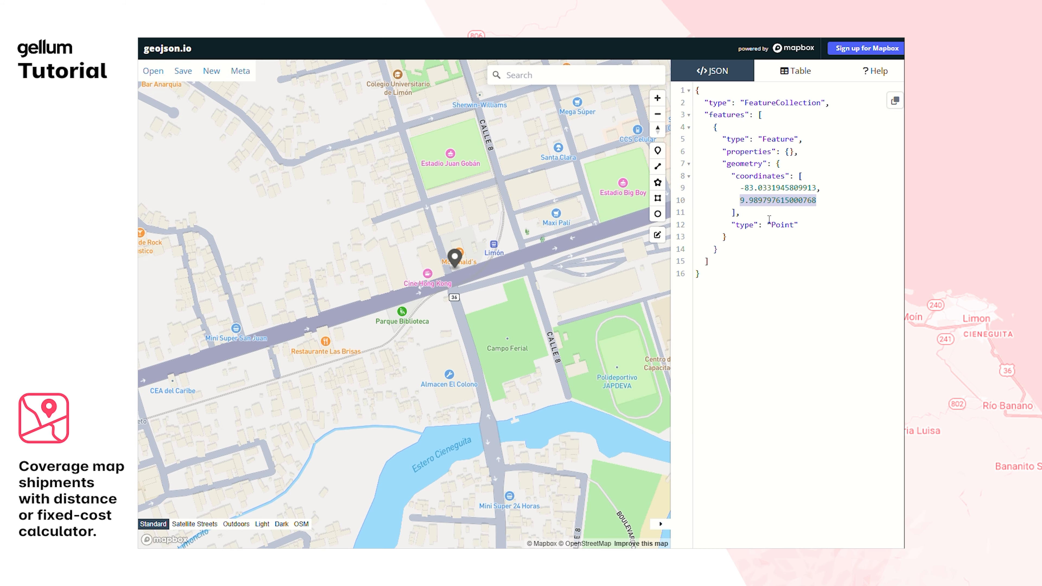
Step: Copy the marker's longitude, -83.0331945809913, into the Store Longitude field of the WooCommerce shipping method
{"action": "left_click_drag", "start_coordinate": [740, 188], "coordinate": [817, 188]}
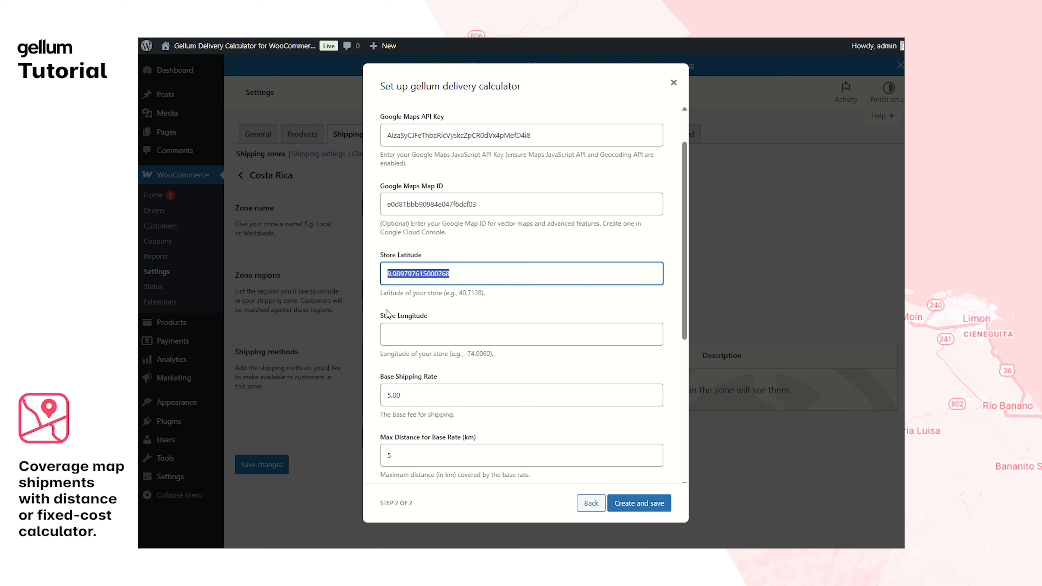
{"action": "left_click", "coordinate": [390, 333]}
{"action": "key", "text": "ctrl+v"}
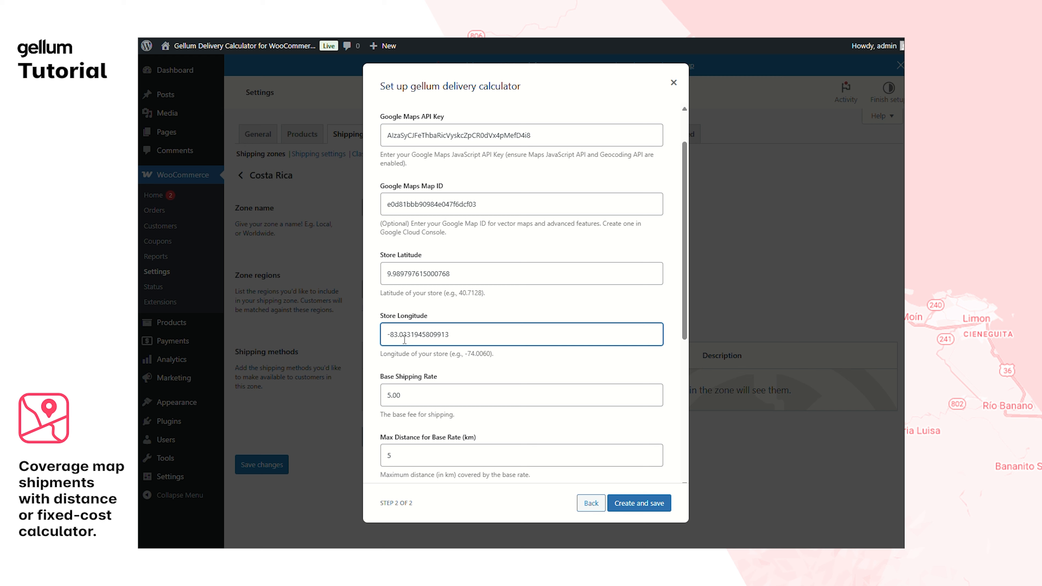
Step: Set the Base Shipping Rate to 3.00 and the Max Distance for Base Rate to 2 km
{"action": "scroll", "coordinate": [404, 339], "scroll_direction": "down", "scroll_amount": 3}
{"action": "left_click", "coordinate": [392, 286]}
{"action": "key", "text": "BackSpace"}
{"action": "type", "text": "3"}
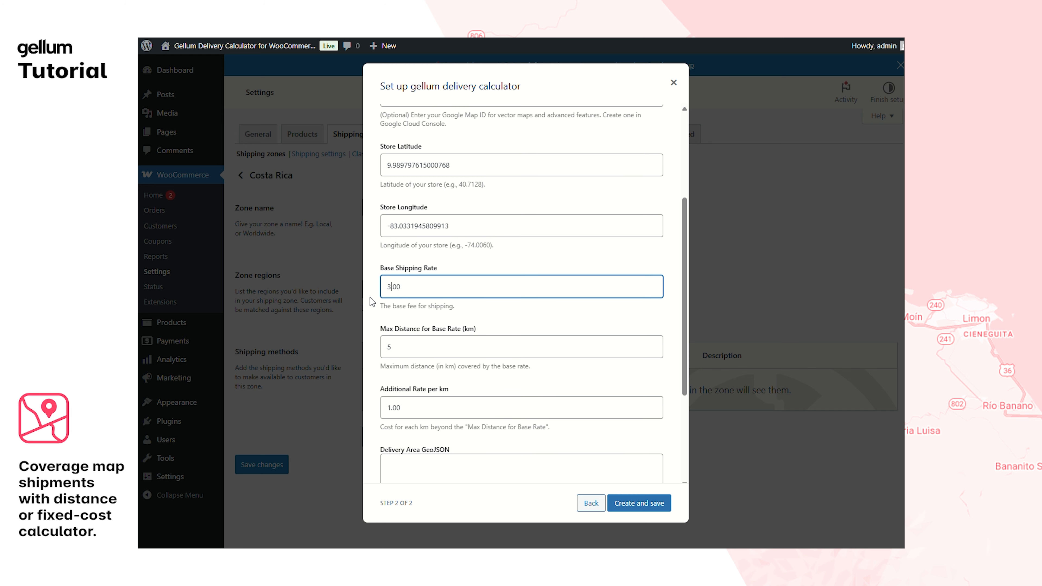
{"action": "double_click", "coordinate": [416, 351]}
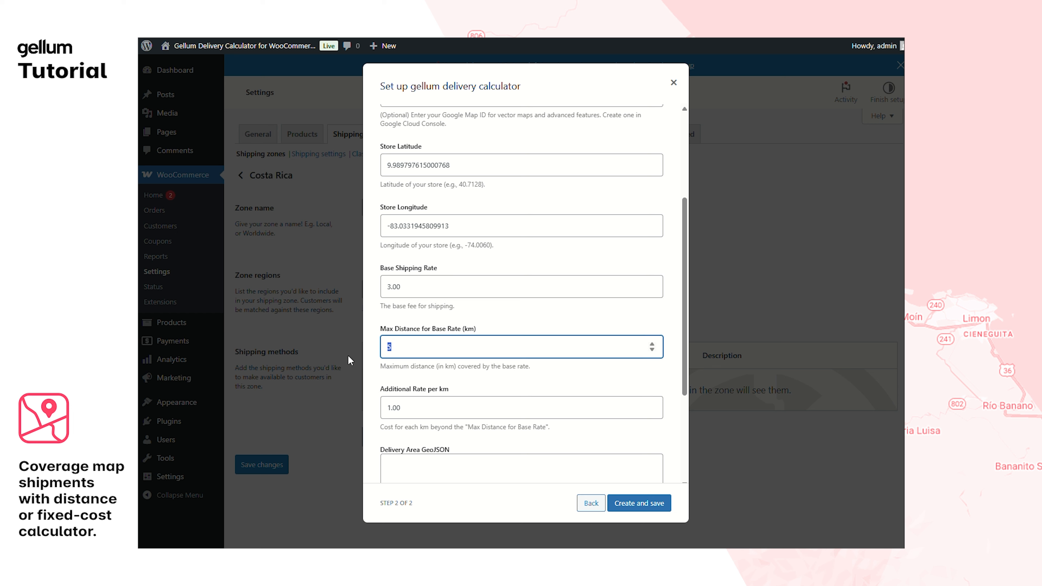
{"action": "type", "text": "2"}
Step: Set the Additional Rate per km to 0.5
{"action": "left_click", "coordinate": [393, 411]}
{"action": "double_click", "coordinate": [387, 408]}
{"action": "left_click_drag", "start_coordinate": [403, 407], "coordinate": [376, 409]}
{"action": "type", "text": "0.5"}
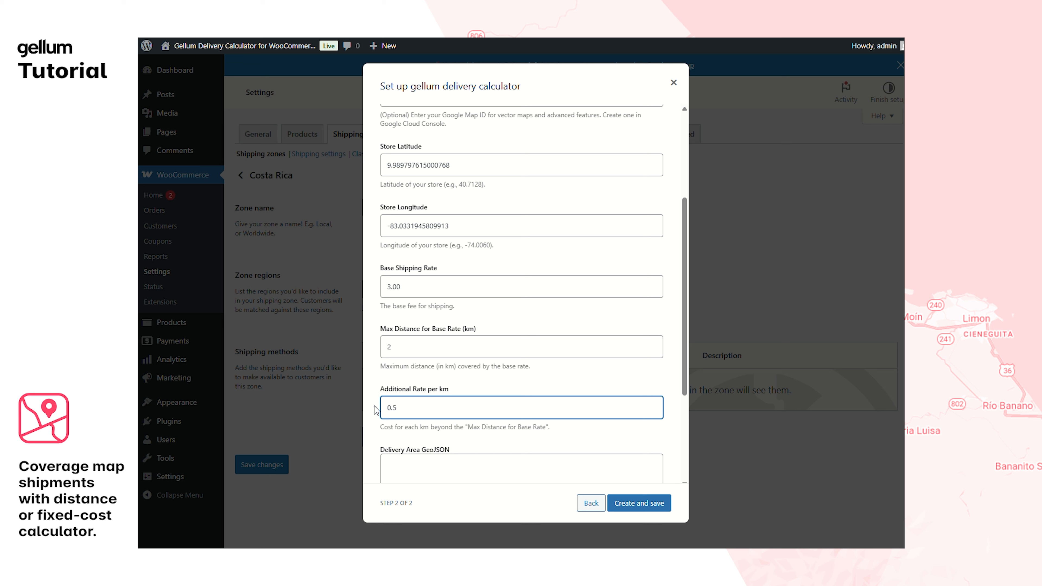
Step: Select the Delivery Area GeoJSON field, switch to geojson.io and delete the store's point marker beside McDonald's
{"action": "scroll", "coordinate": [392, 408], "scroll_direction": "down", "scroll_amount": 4}
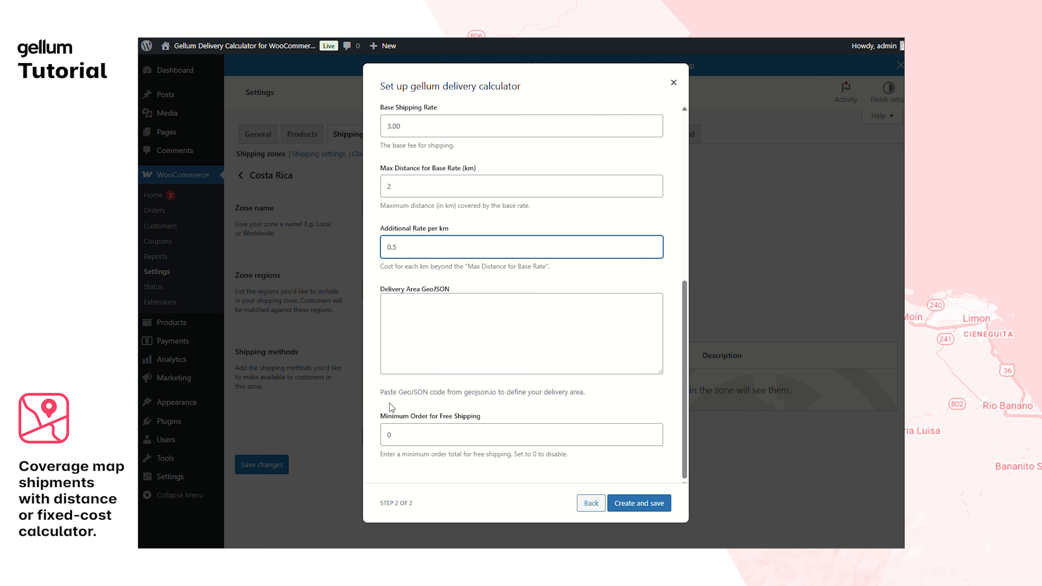
{"action": "left_click", "coordinate": [439, 295]}
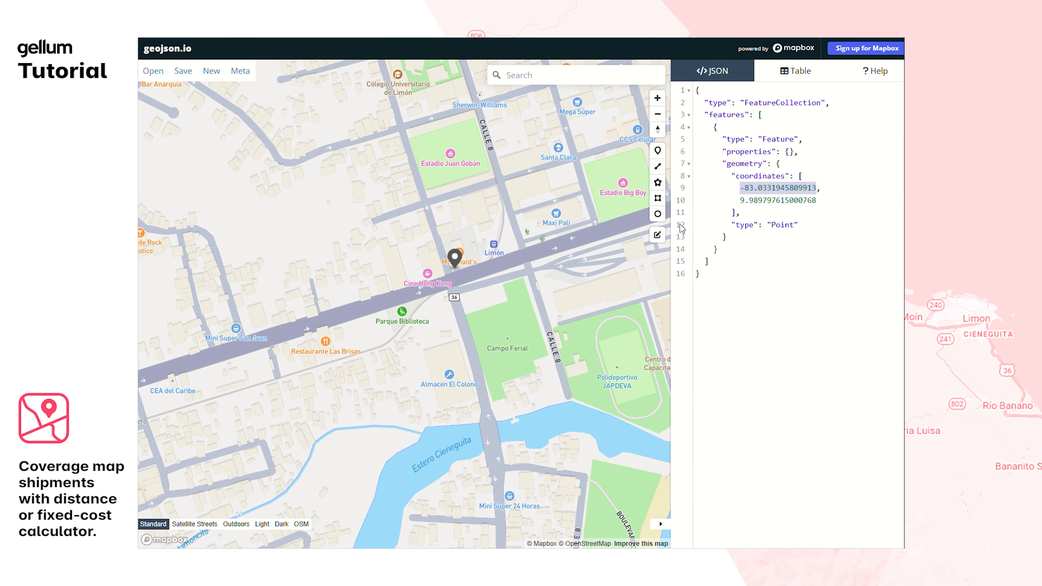
{"action": "left_click", "coordinate": [456, 256]}
{"action": "left_click", "coordinate": [491, 226]}
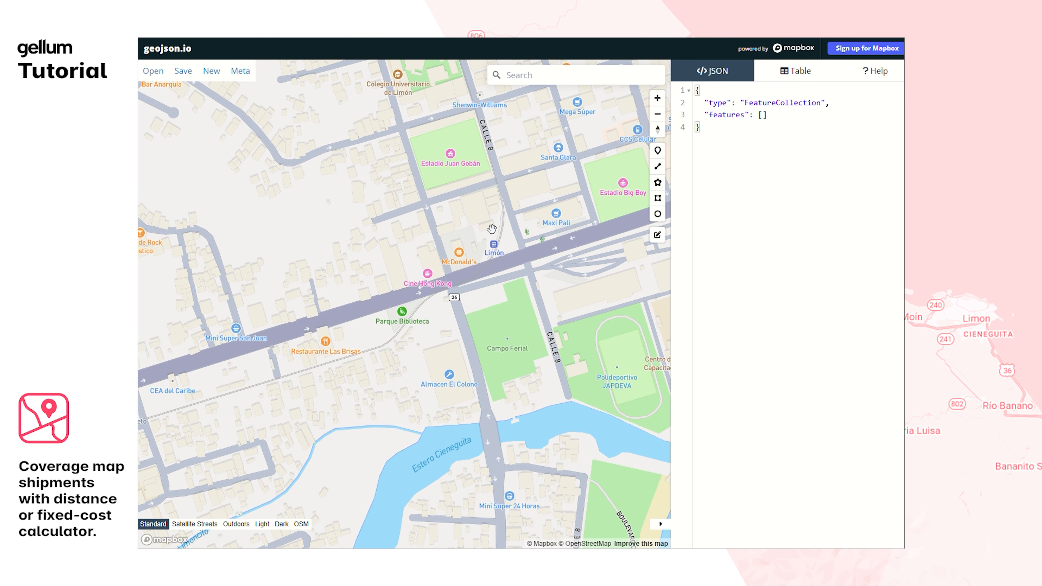
Step: Draw a rectangular delivery area over Limón and reshape its outline to follow the built-up part of the city
{"action": "scroll", "coordinate": [431, 218], "scroll_direction": "down", "scroll_amount": 5}
{"action": "left_click", "coordinate": [288, 189]}
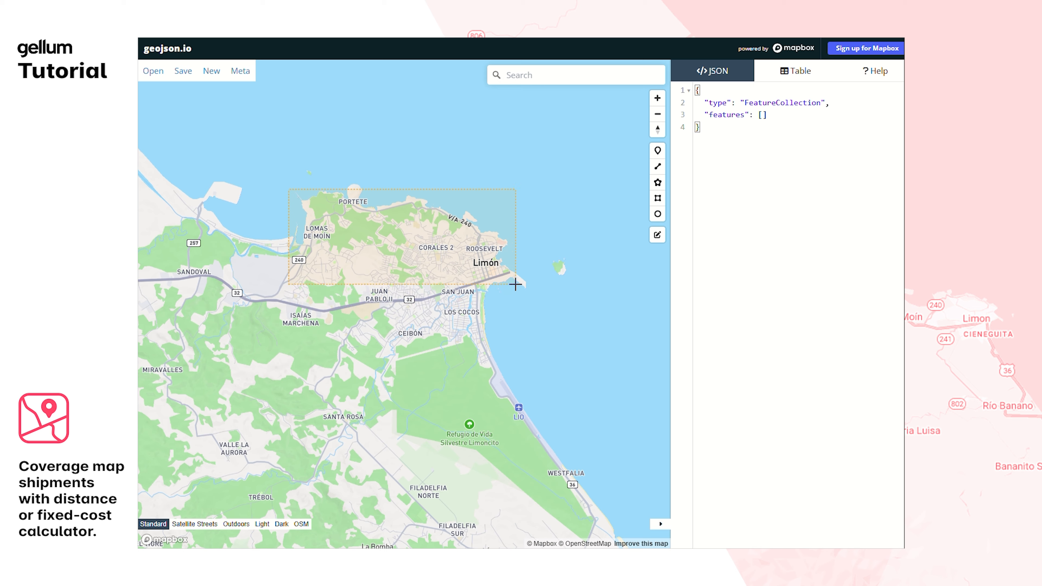
{"action": "left_click", "coordinate": [525, 283]}
{"action": "scroll", "coordinate": [410, 271], "scroll_direction": "up", "scroll_amount": 3}
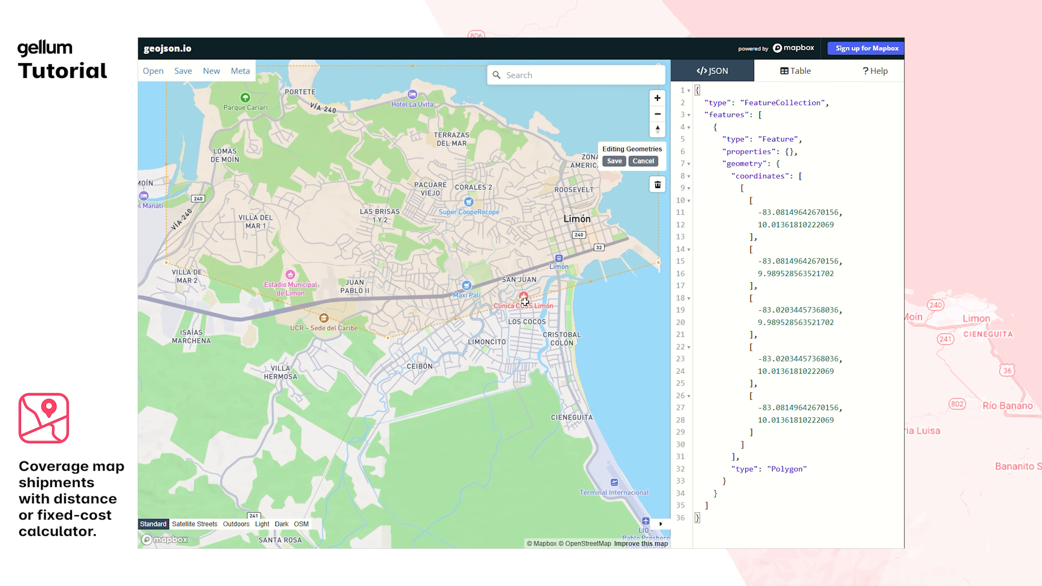
{"action": "scroll", "coordinate": [411, 348], "scroll_direction": "down", "scroll_amount": 2}
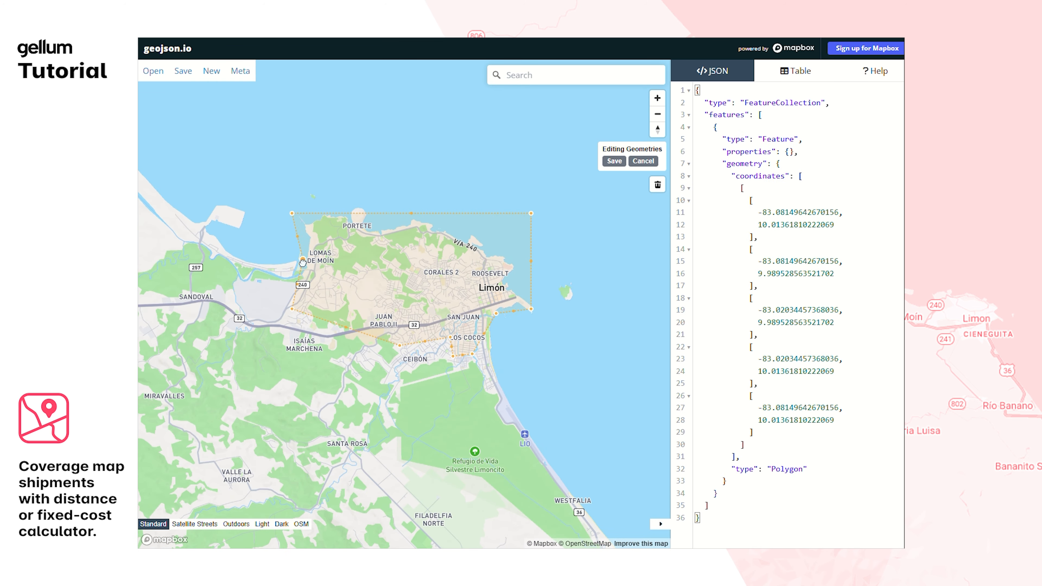
Step: Reshape the delivery area around Liverpool to fit the town more closely and save the edited geometry
{"action": "scroll", "coordinate": [262, 347], "scroll_direction": "up", "scroll_amount": 5}
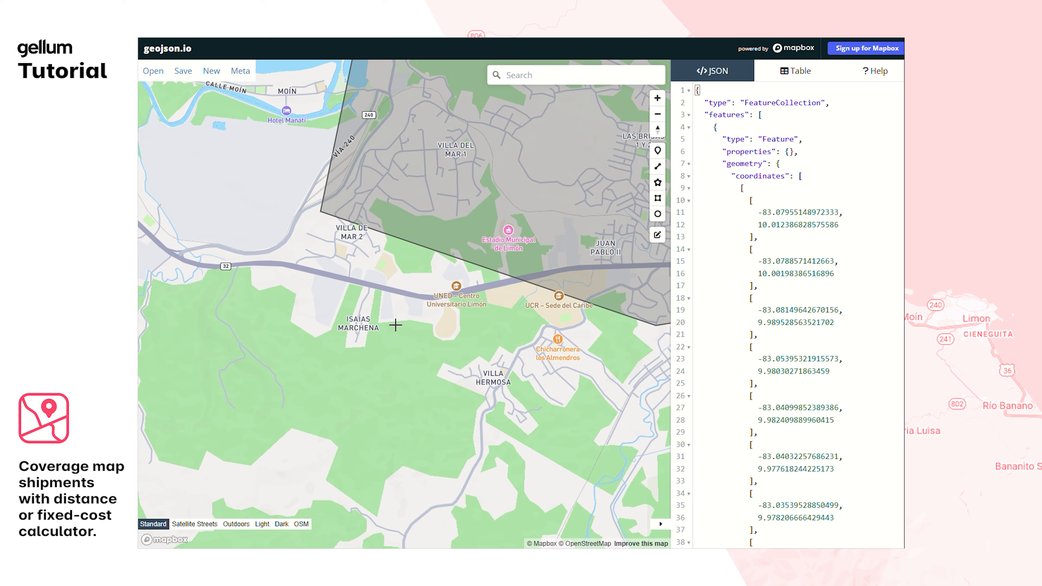
{"action": "scroll", "coordinate": [332, 267], "scroll_direction": "up", "scroll_amount": 4}
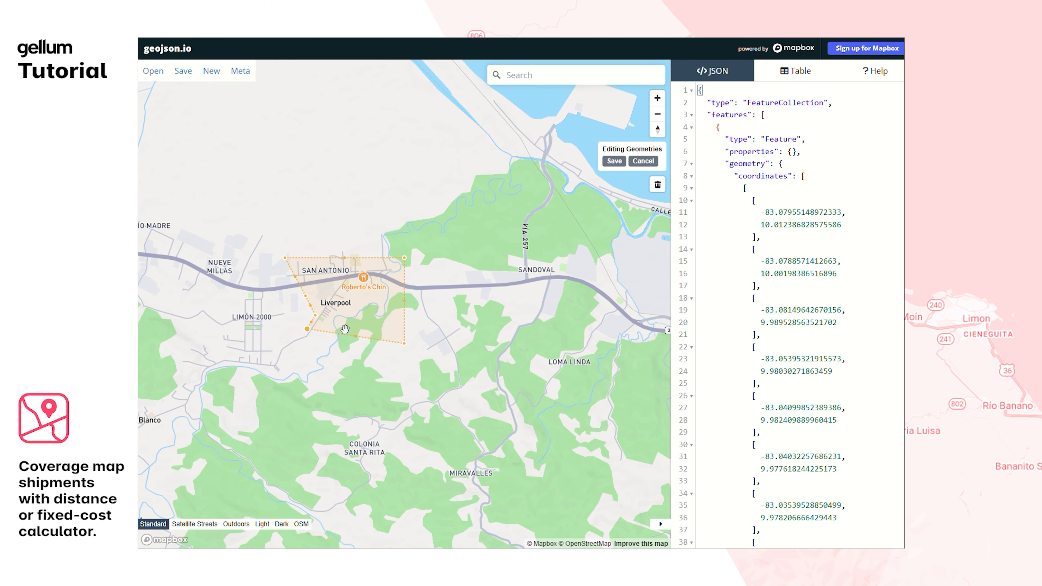
{"action": "left_click_drag", "start_coordinate": [355, 336], "coordinate": [338, 329]}
{"action": "left_click_drag", "start_coordinate": [371, 337], "coordinate": [350, 313]}
{"action": "left_click_drag", "start_coordinate": [404, 344], "coordinate": [387, 292]}
{"action": "left_click", "coordinate": [613, 160]}
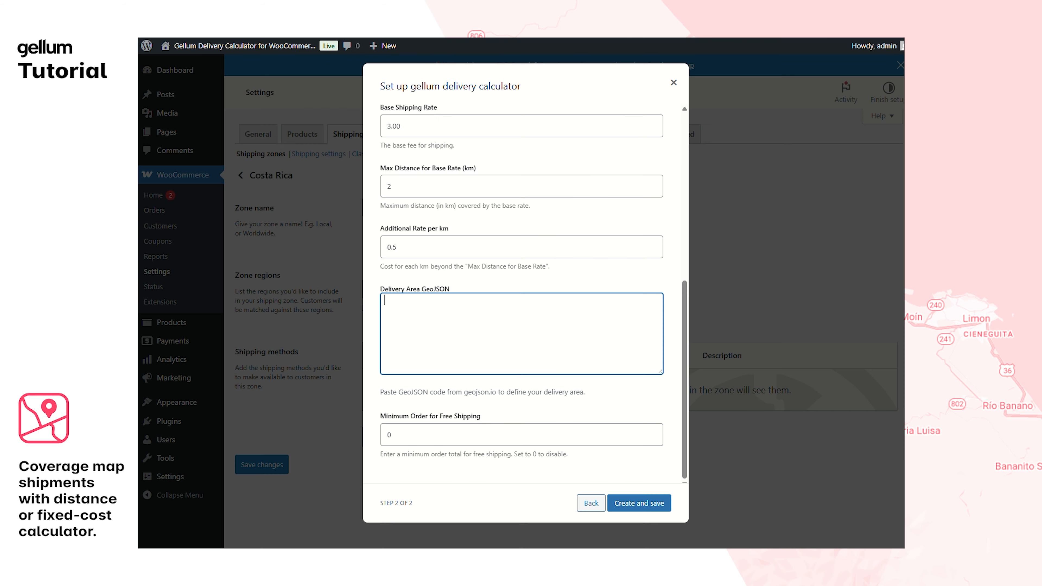
Step: Paste the copied GeoJSON as plain text into the Delivery Area GeoJSON field and create the shipping method
{"action": "right_click", "coordinate": [401, 320]}
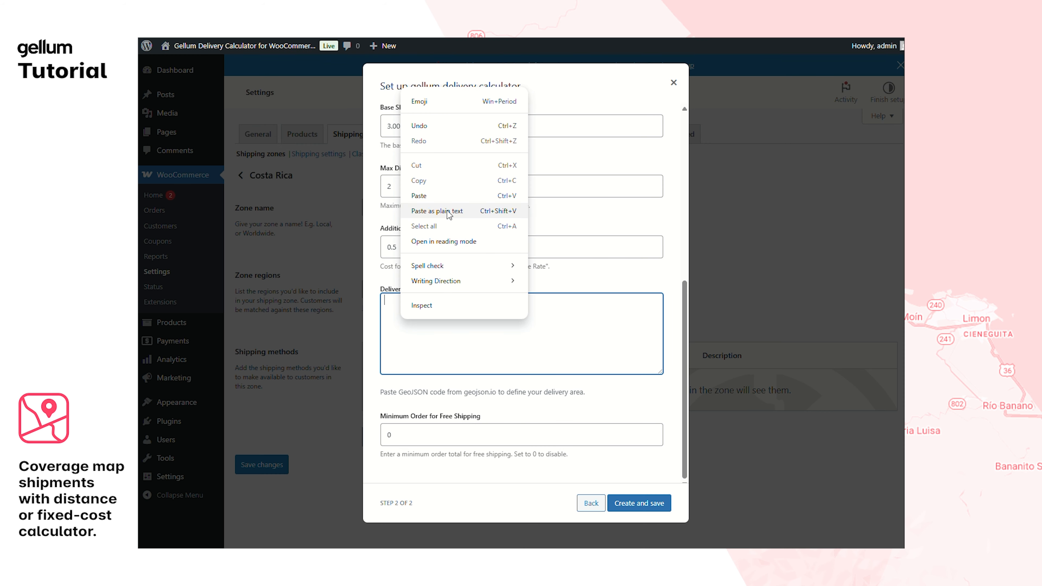
{"action": "left_click", "coordinate": [436, 211]}
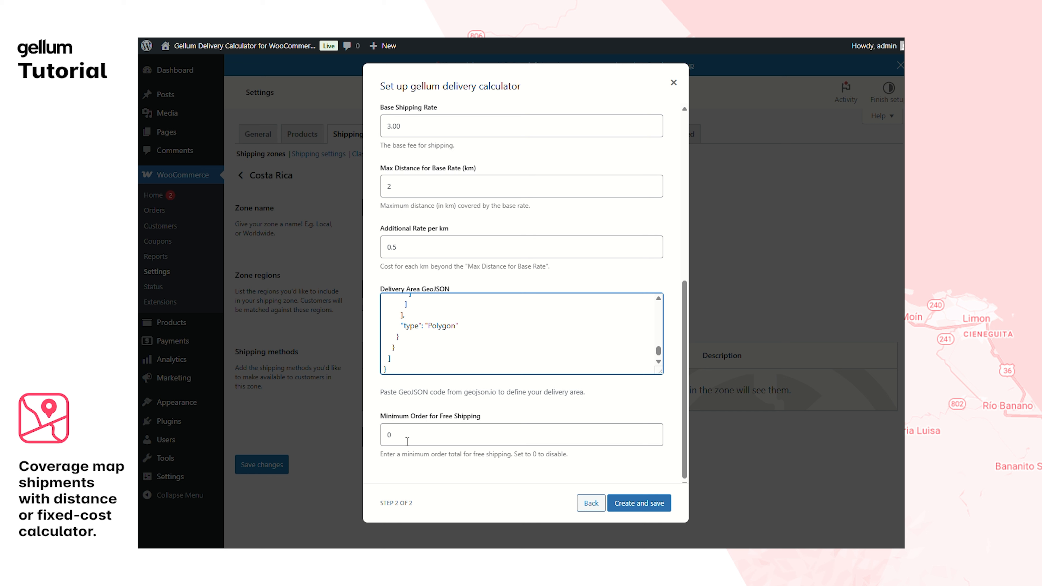
{"action": "scroll", "coordinate": [565, 455], "scroll_direction": "up", "scroll_amount": 1}
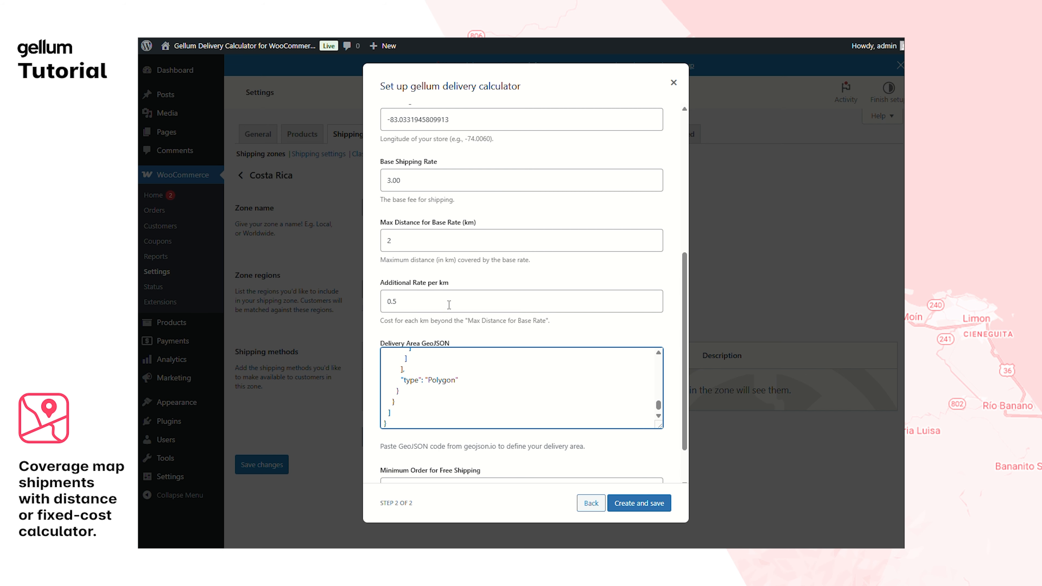
{"action": "scroll", "coordinate": [449, 304], "scroll_direction": "down", "scroll_amount": 1}
{"action": "left_click", "coordinate": [637, 504]}
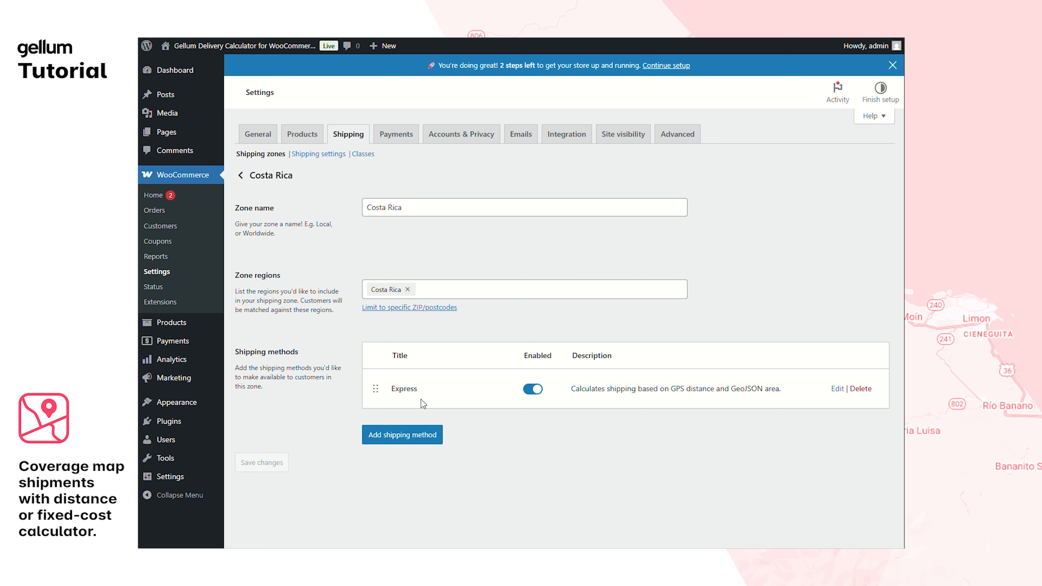
Step: Add a Local pickup shipping method to the Costa Rica zone with its default settings
{"action": "left_click", "coordinate": [403, 432]}
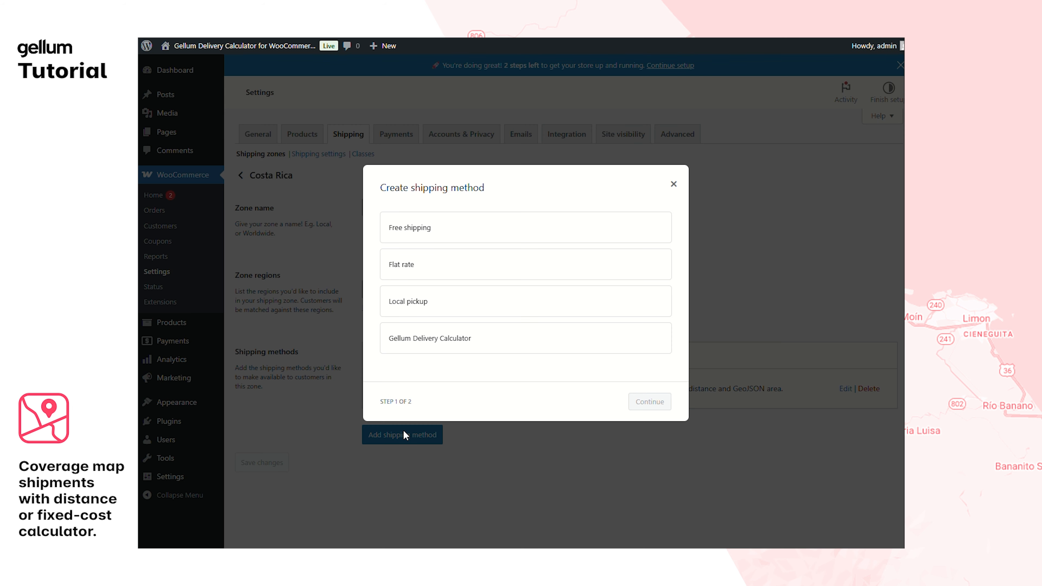
{"action": "left_click", "coordinate": [417, 304]}
{"action": "left_click", "coordinate": [648, 413]}
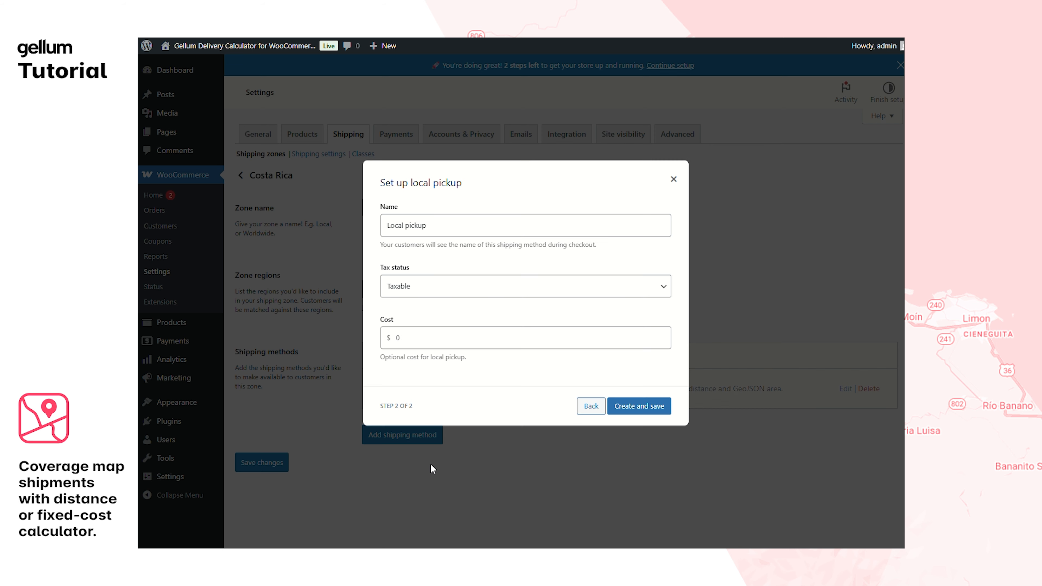
{"action": "left_click", "coordinate": [626, 413]}
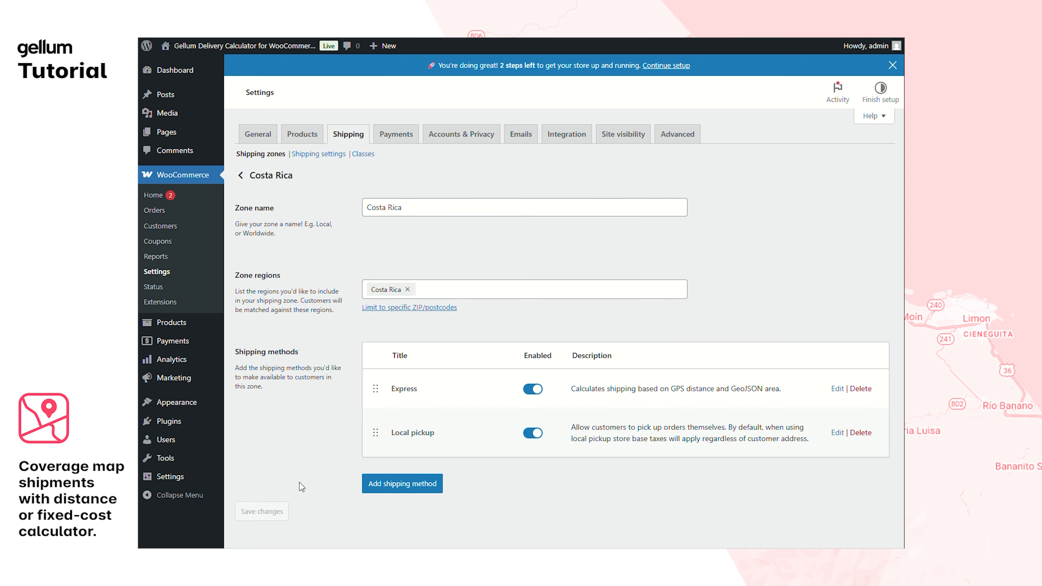
Step: Add Pizza with Pineapple to the cart in the shop and proceed to checkout
{"action": "scroll", "coordinate": [296, 477], "scroll_direction": "down", "scroll_amount": 2}
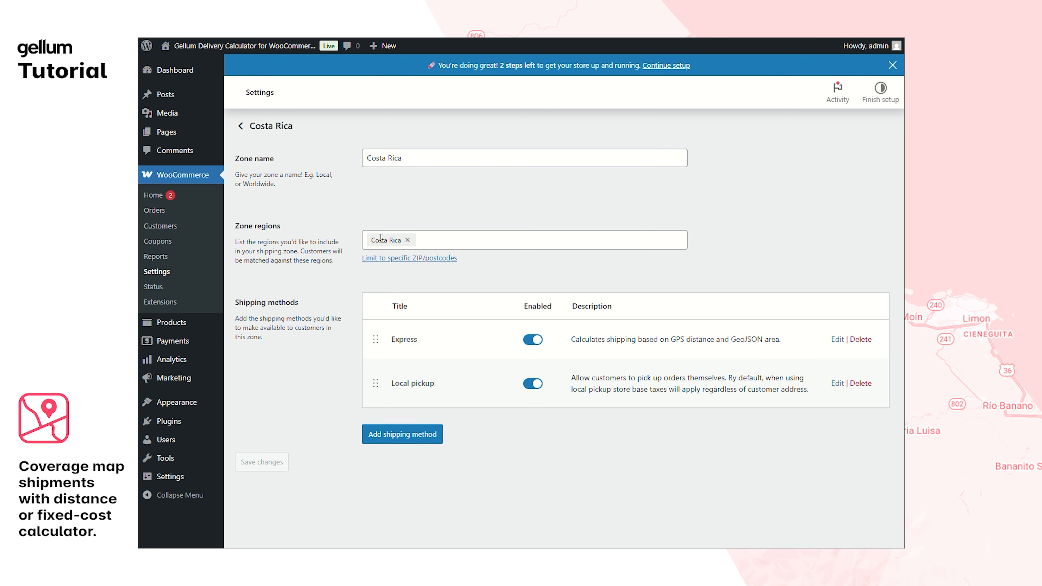
{"action": "scroll", "coordinate": [363, 404], "scroll_direction": "up", "scroll_amount": 2}
{"action": "left_click", "coordinate": [279, 488]}
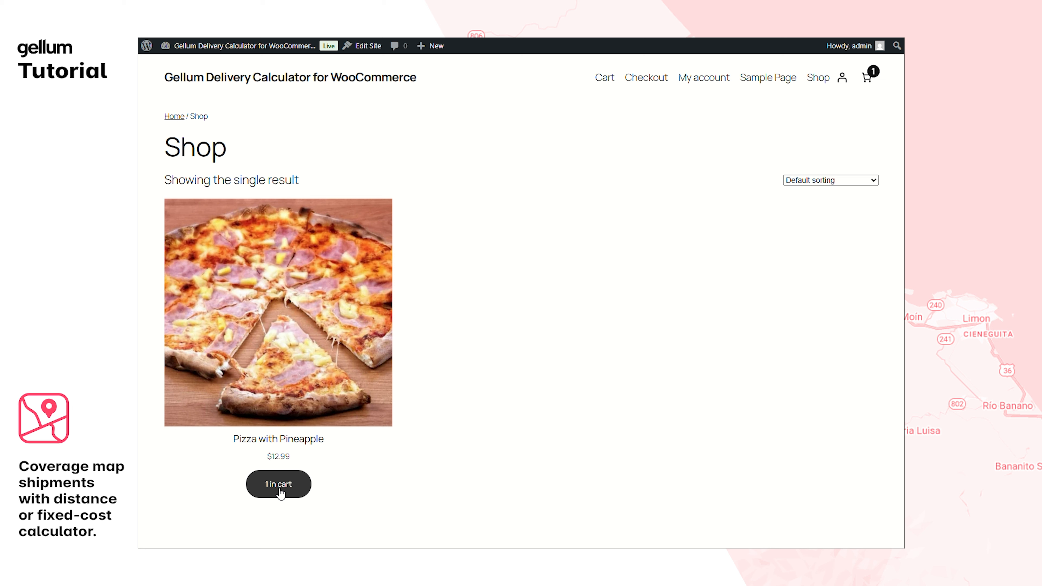
{"action": "left_click", "coordinate": [869, 80]}
{"action": "left_click", "coordinate": [827, 520]}
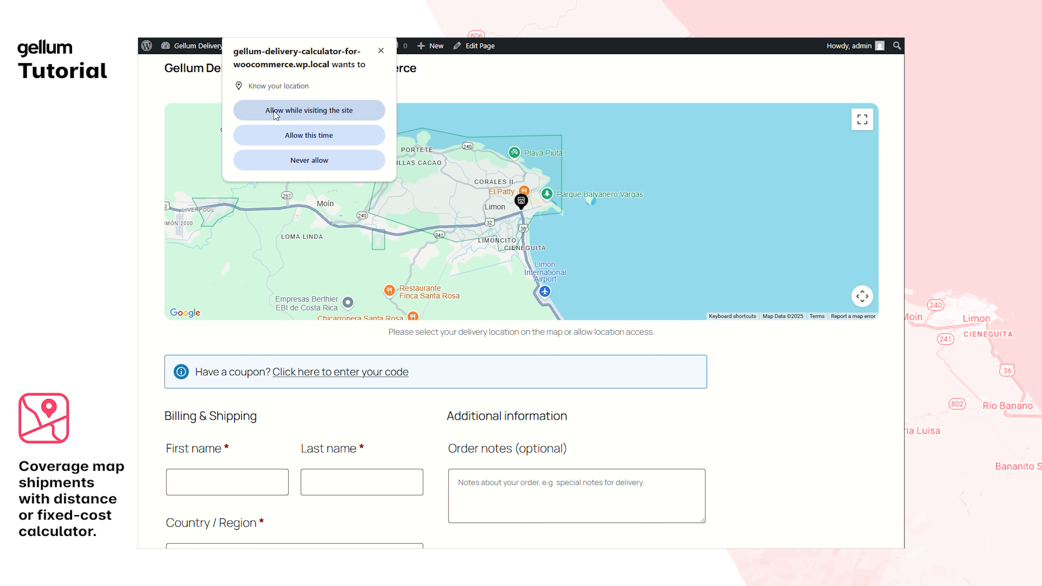
Step: Allow location access while visiting the site and place the delivery pin in the Limón area of the checkout map
{"action": "left_click", "coordinate": [327, 111]}
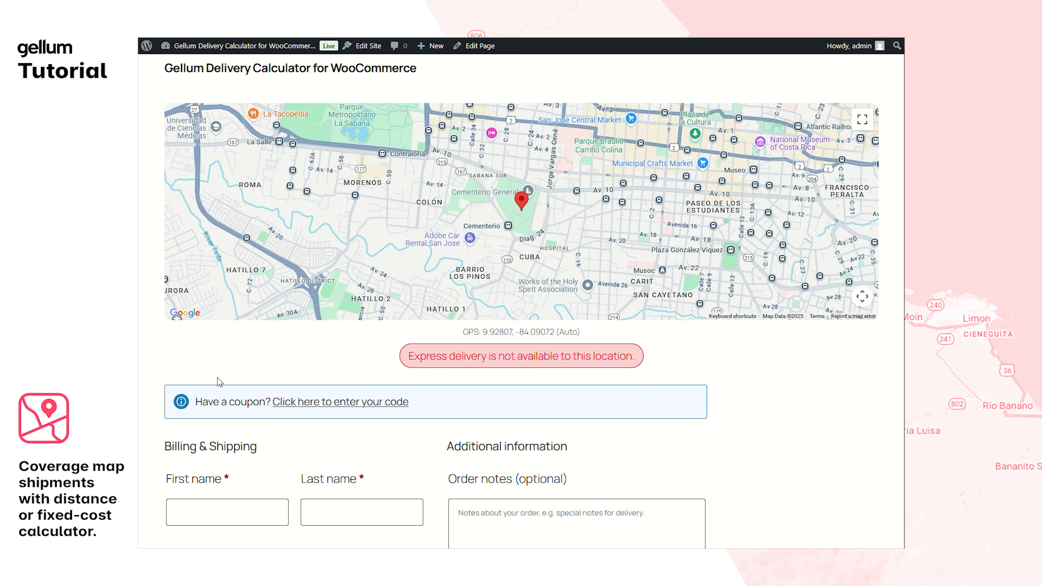
{"action": "scroll", "coordinate": [421, 276], "scroll_direction": "down", "scroll_amount": 2}
{"action": "scroll", "coordinate": [420, 276], "scroll_direction": "down", "scroll_amount": 3}
{"action": "left_click_drag", "start_coordinate": [541, 272], "coordinate": [360, 213]}
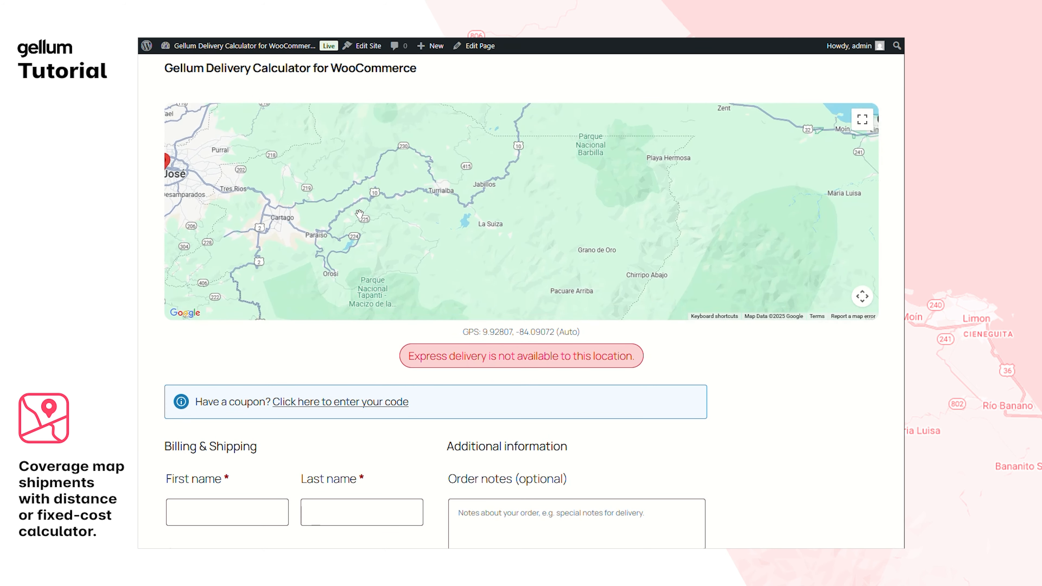
{"action": "scroll", "coordinate": [361, 216], "scroll_direction": "down", "scroll_amount": 2}
{"action": "left_click_drag", "start_coordinate": [590, 185], "coordinate": [482, 211]}
{"action": "scroll", "coordinate": [470, 226], "scroll_direction": "up", "scroll_amount": 3}
{"action": "scroll", "coordinate": [470, 230], "scroll_direction": "up", "scroll_amount": 3}
{"action": "scroll", "coordinate": [544, 247], "scroll_direction": "up", "scroll_amount": 3}
{"action": "left_click", "coordinate": [544, 247]}
Step: Move the delivery pin to Villa del Mar II, just outside the delivery areas
{"action": "scroll", "coordinate": [458, 357], "scroll_direction": "down", "scroll_amount": 8}
{"action": "left_click_drag", "start_coordinate": [214, 329], "coordinate": [161, 329]}
{"action": "left_click", "coordinate": [507, 320]}
{"action": "scroll", "coordinate": [489, 345], "scroll_direction": "down", "scroll_amount": 1}
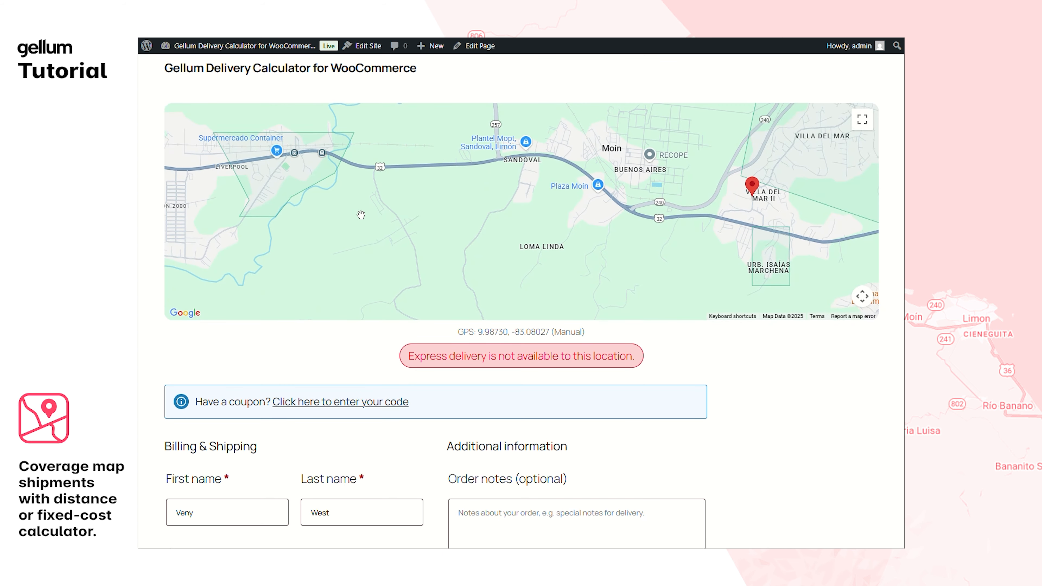
Step: Place the delivery pin in Liverpool, just south of DEL MONTE Taller Liverpool, and check the calculated delivery cost
{"action": "left_click_drag", "start_coordinate": [360, 212], "coordinate": [479, 237]}
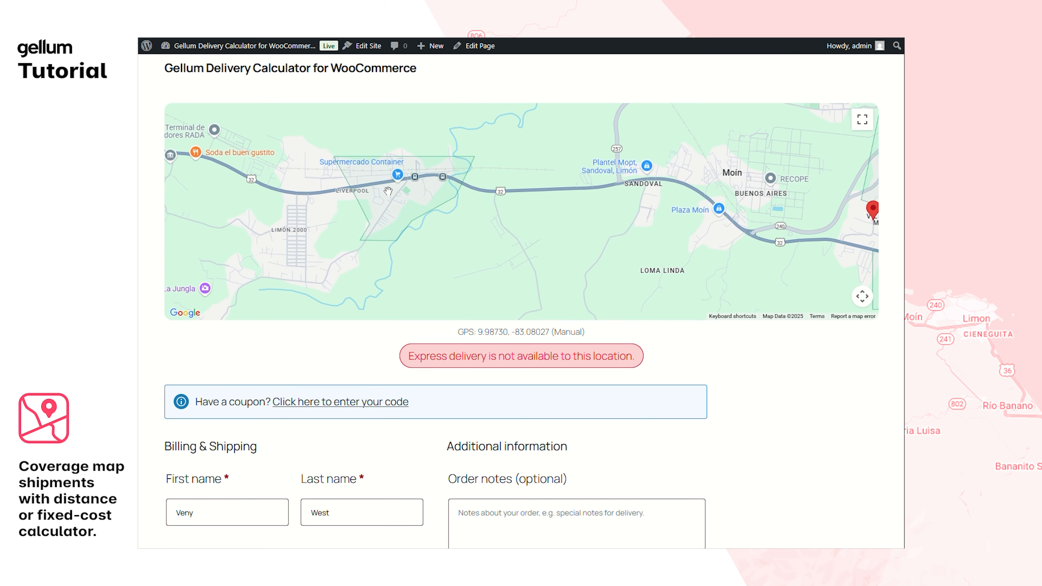
{"action": "scroll", "coordinate": [412, 204], "scroll_direction": "up", "scroll_amount": 1}
{"action": "scroll", "coordinate": [412, 204], "scroll_direction": "up", "scroll_amount": 1}
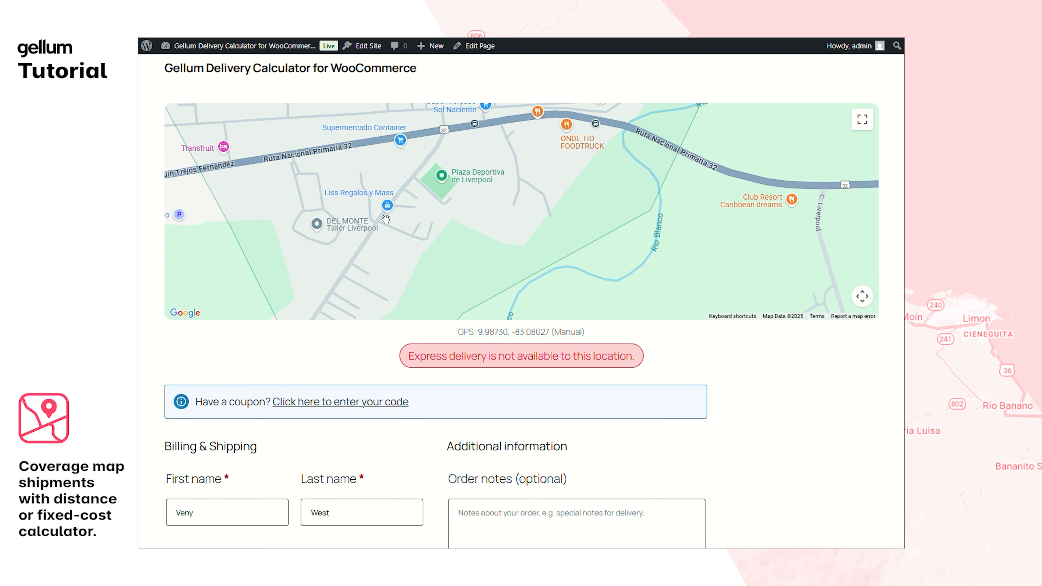
{"action": "left_click", "coordinate": [352, 261]}
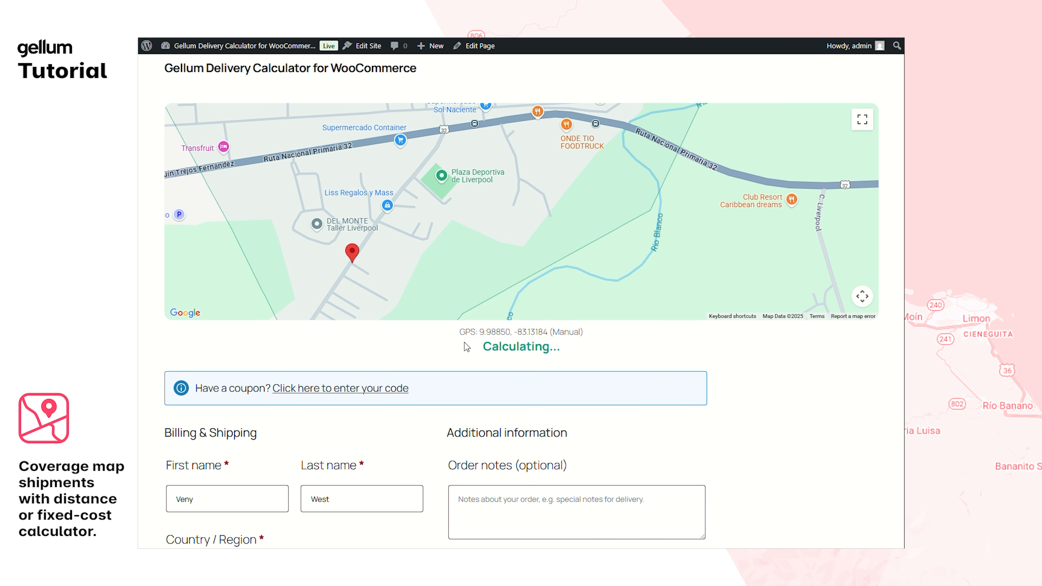
{"action": "left_click_drag", "start_coordinate": [594, 346], "coordinate": [549, 345]}
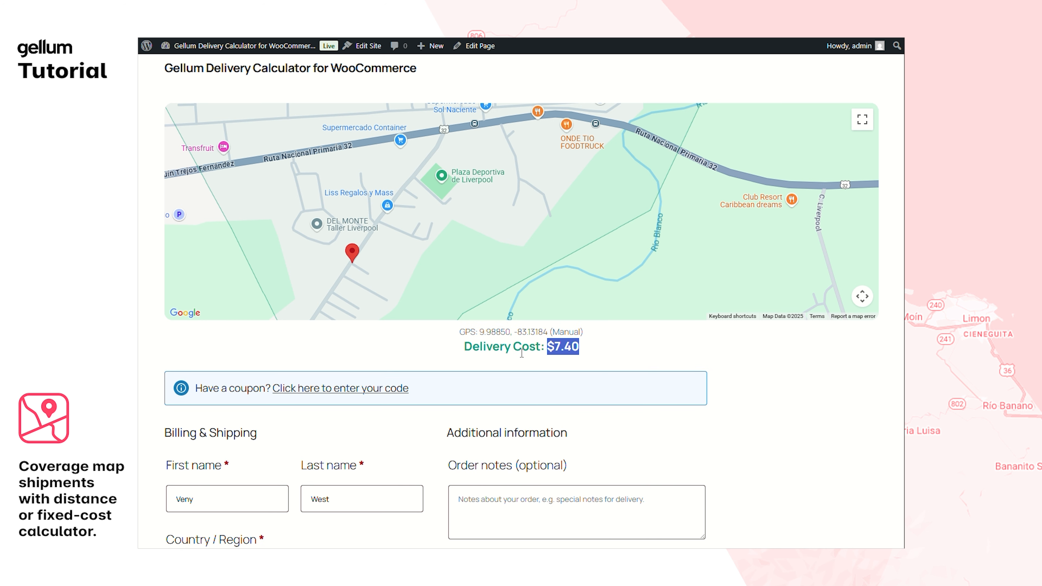